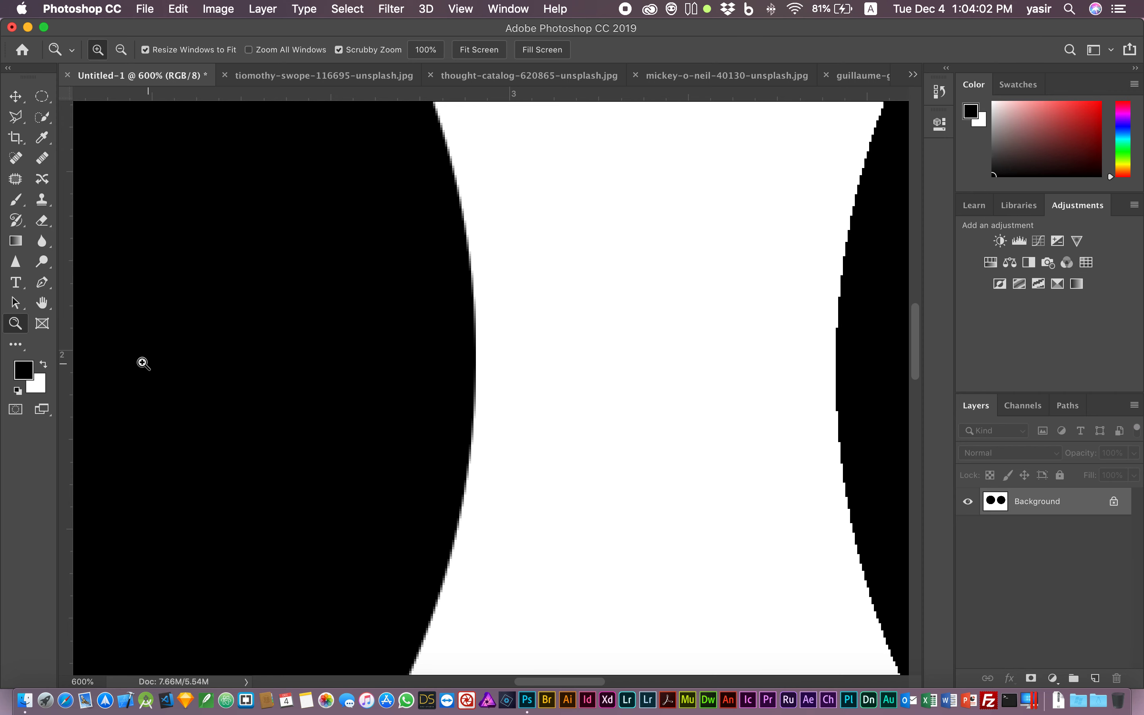
Step: Close the Untitled-1 document without saving it and bring up the building photo tiomothy-swope-116695-unsplash.jpg
double_click(42, 303)
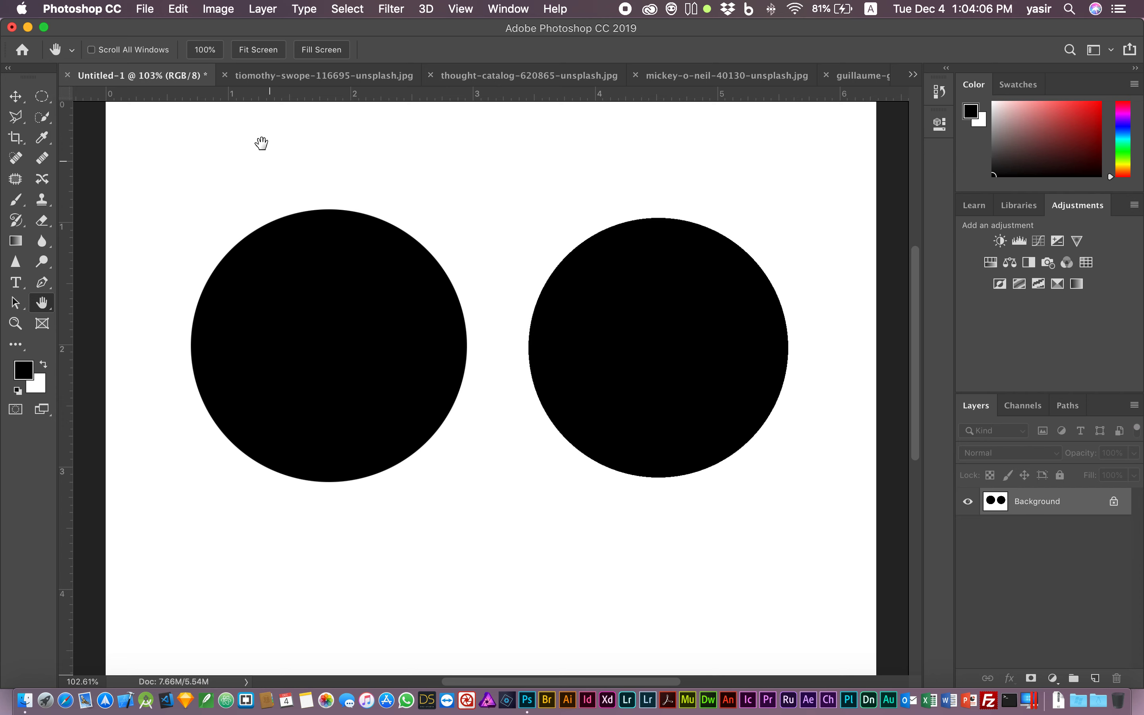
click(68, 75)
click(530, 254)
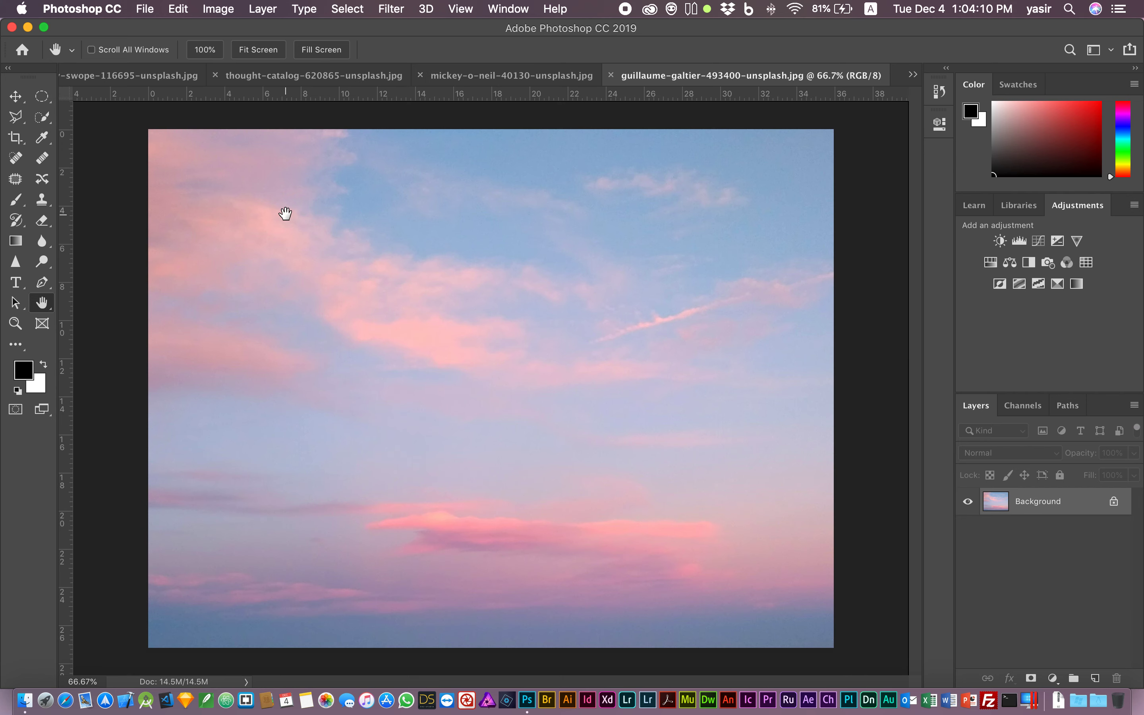
click(114, 77)
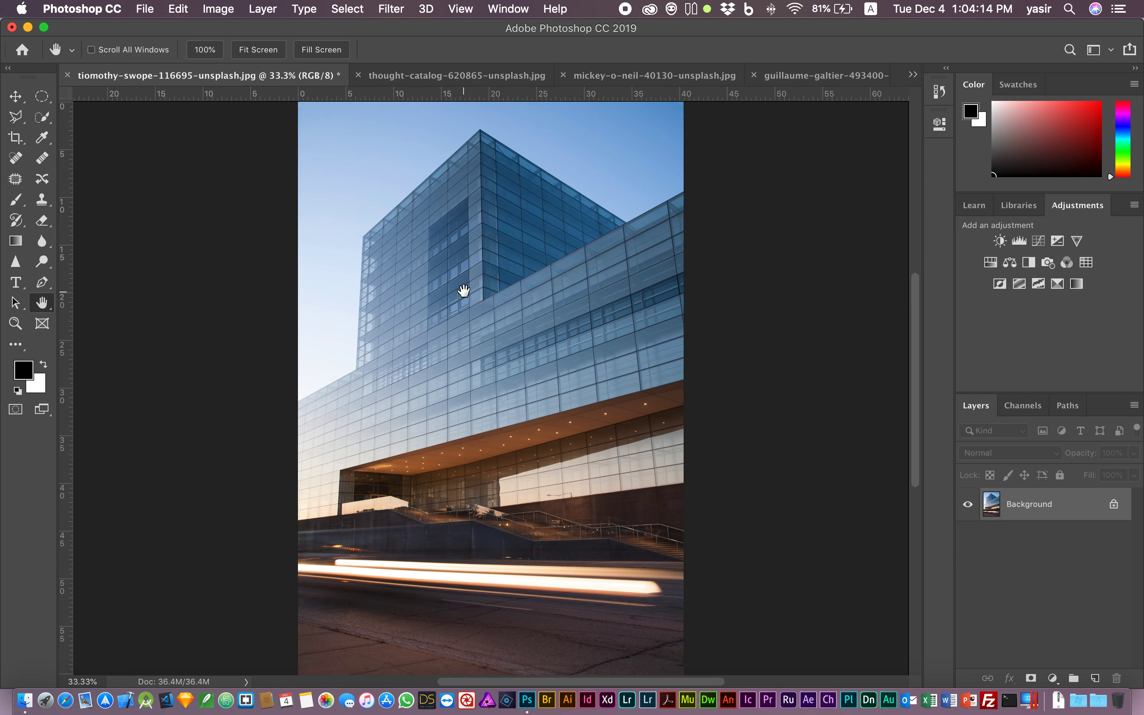
Step: Draw a rough freehand selection around the middle of the building with the Lasso Tool and deselect it
click(15, 122)
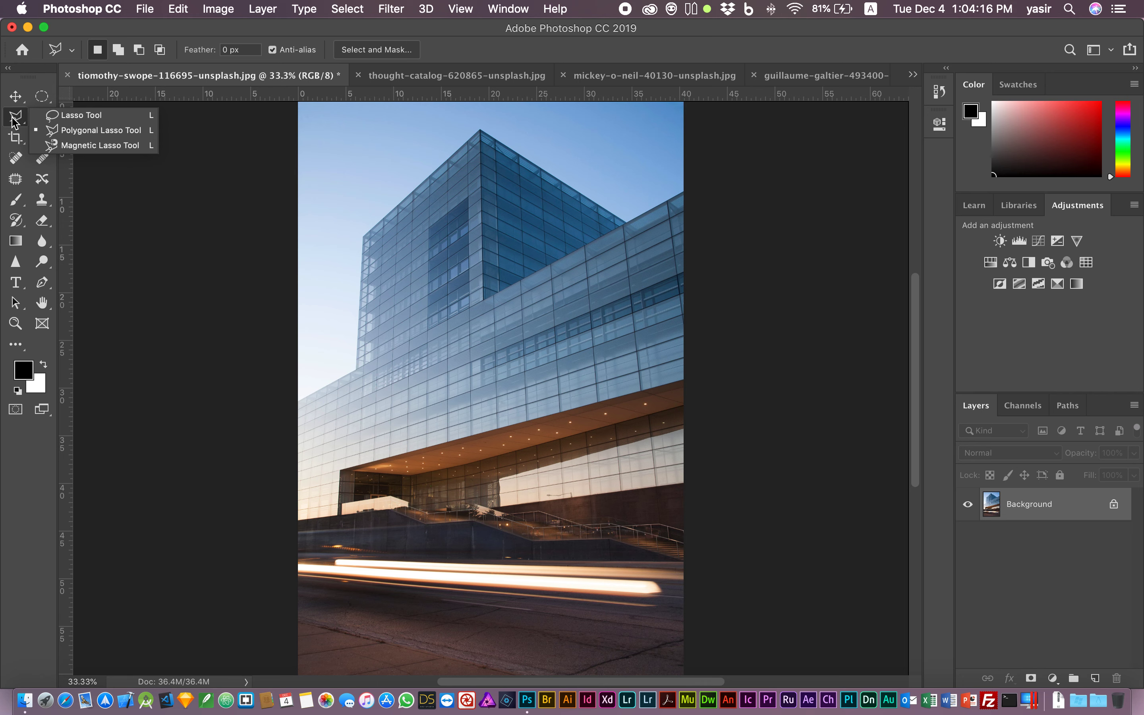
click(76, 116)
mouse_move(358, 239)
mouse_down()
mouse_move(453, 138)
mouse_move(617, 203)
mouse_move(532, 540)
mouse_move(346, 304)
mouse_move(468, 244)
mouse_move(488, 296)
mouse_move(578, 356)
mouse_move(504, 323)
mouse_move(461, 262)
mouse_move(520, 288)
mouse_move(561, 354)
mouse_move(535, 354)
mouse_up()
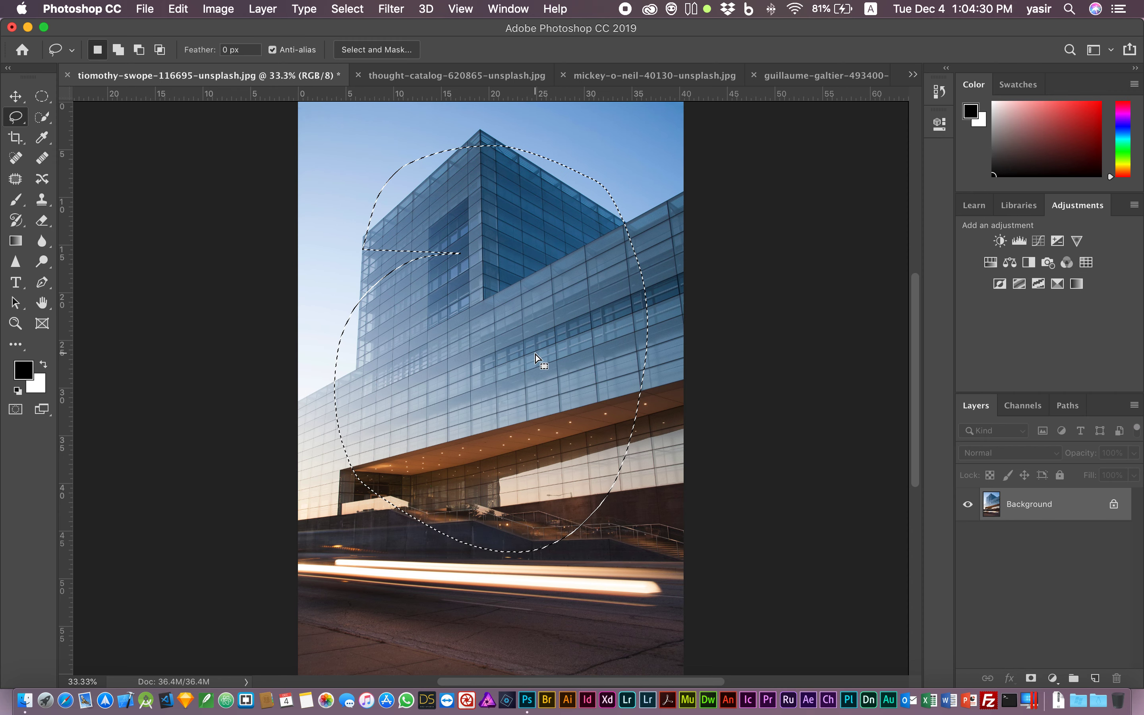
key(super+d)
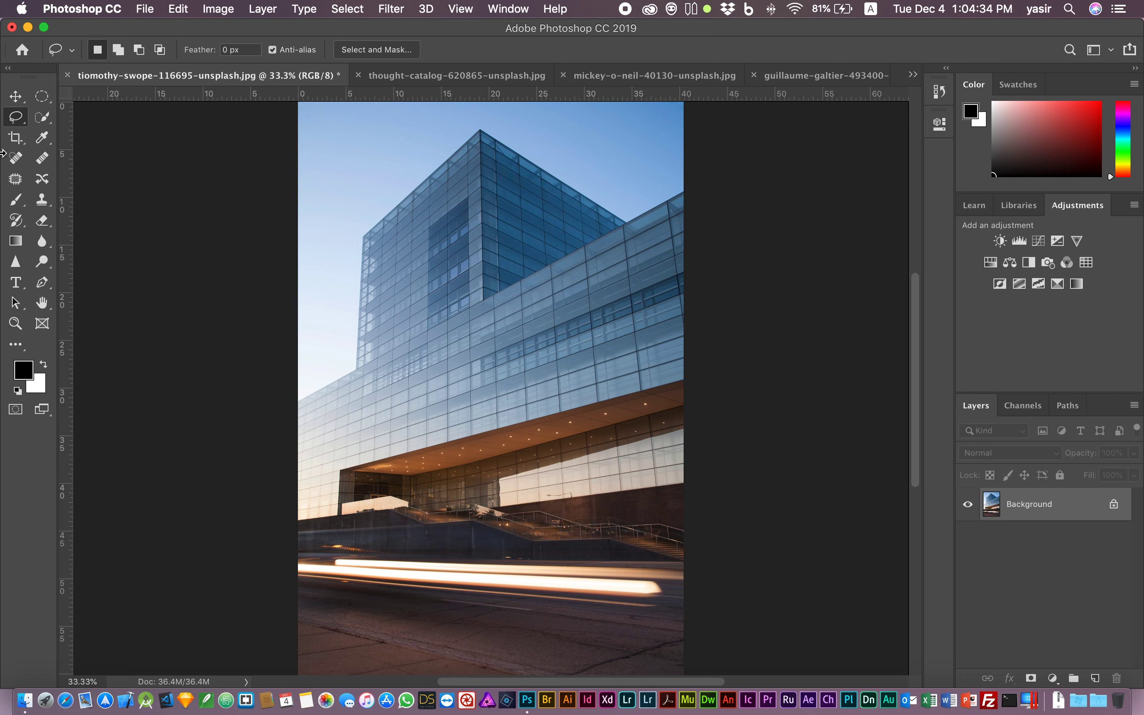
Step: Select the building's glass facade with the Polygonal Lasso Tool, following its roofline, the image edges and the overhang's lower edge
right_click(16, 121)
click(85, 134)
click(297, 401)
click(356, 369)
click(363, 235)
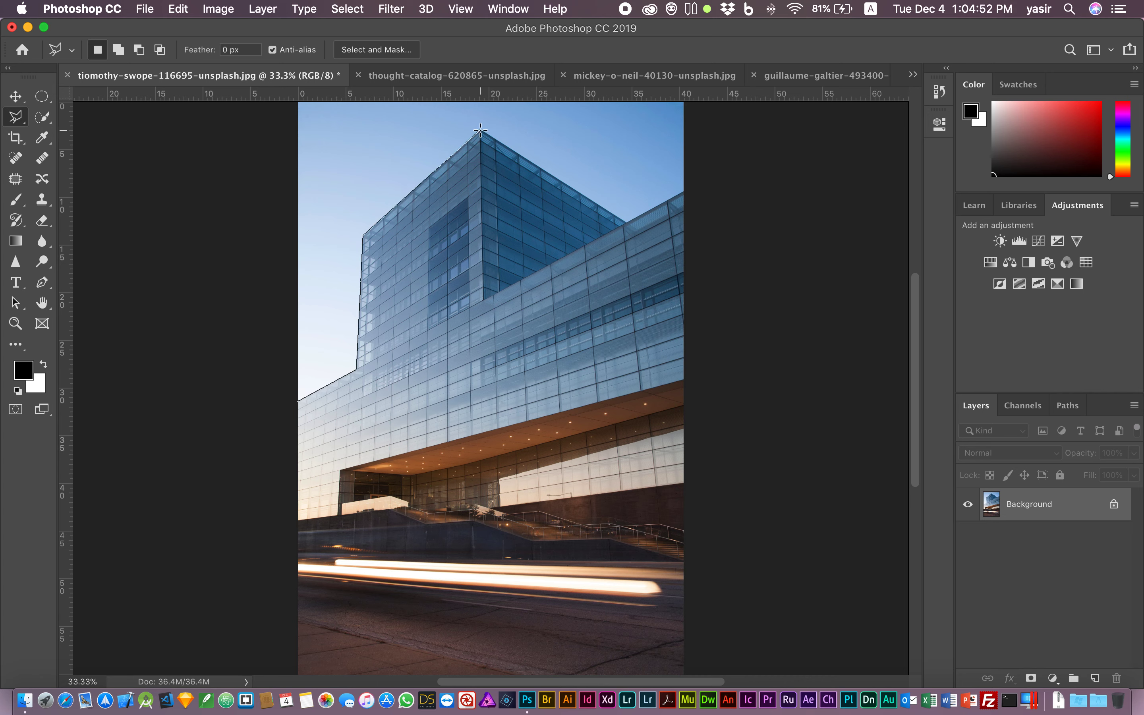
click(627, 223)
click(683, 192)
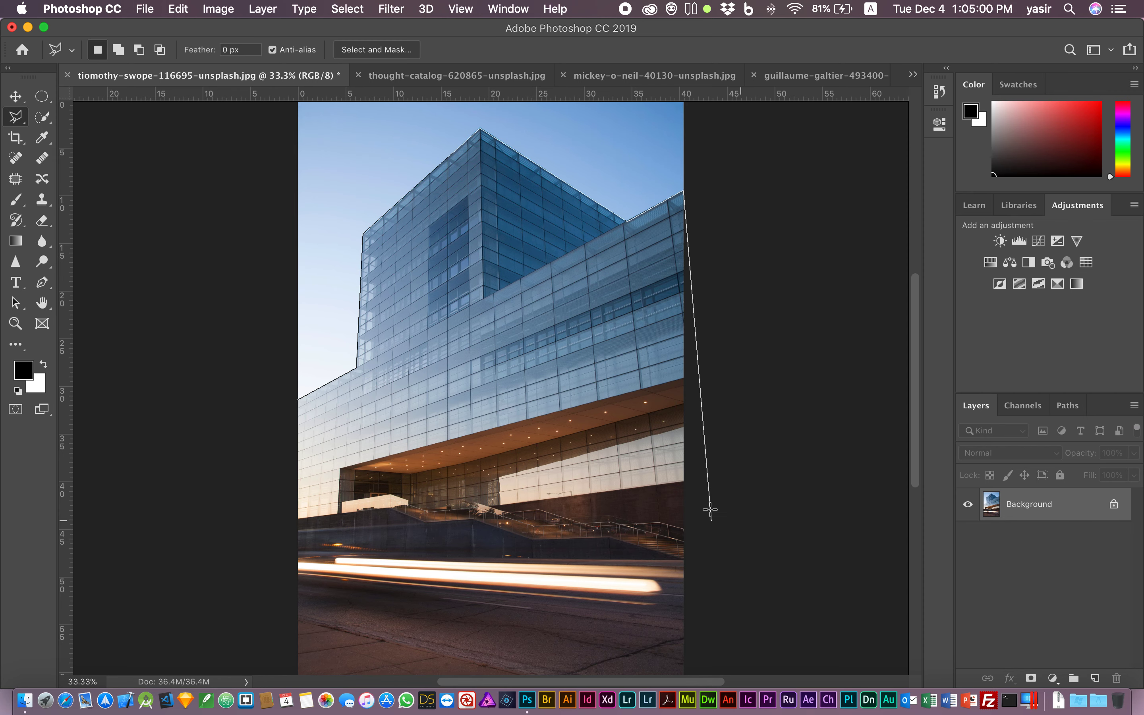
click(684, 378)
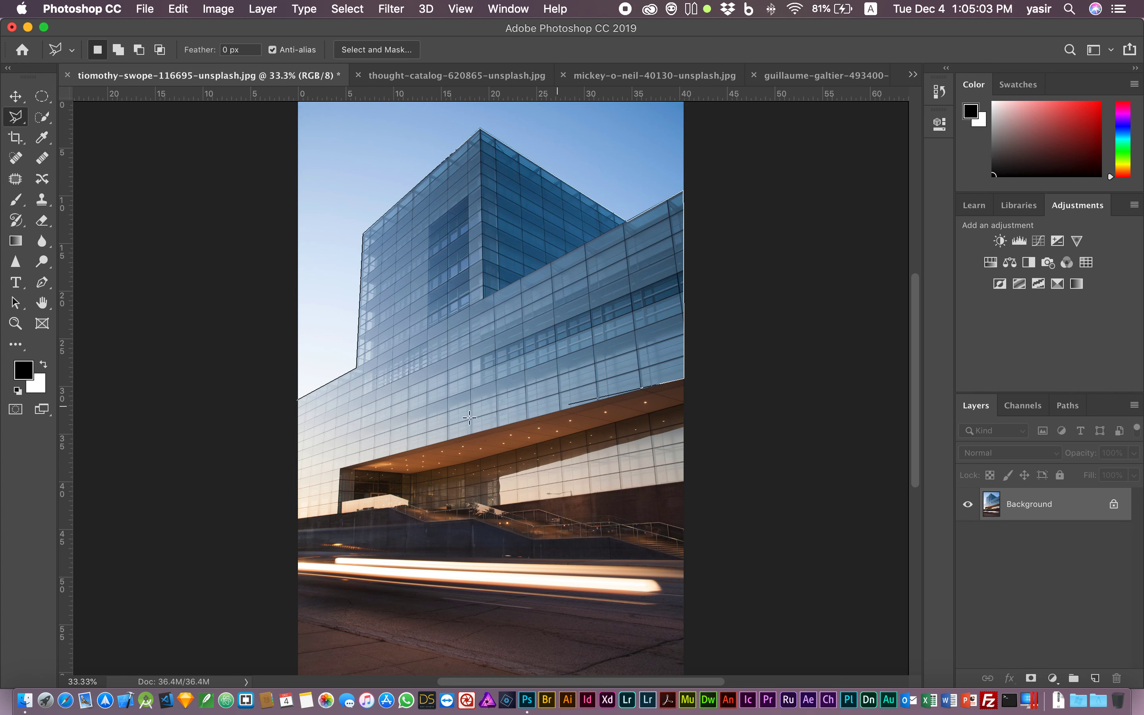
click(339, 469)
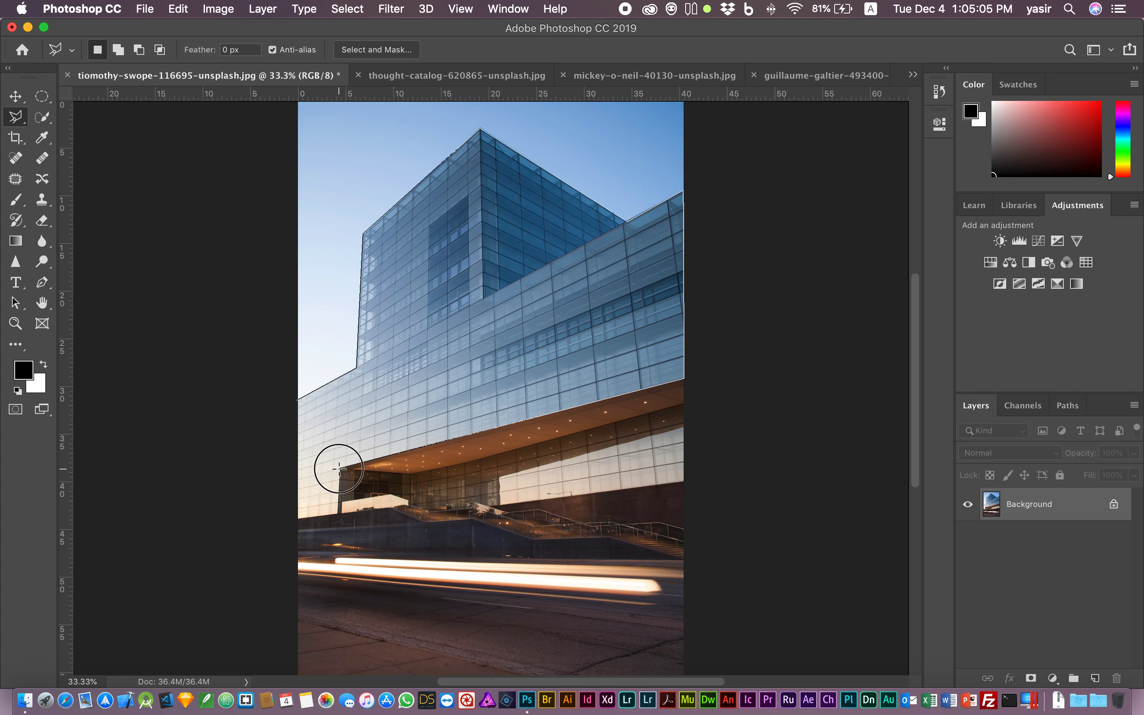
click(339, 511)
click(340, 474)
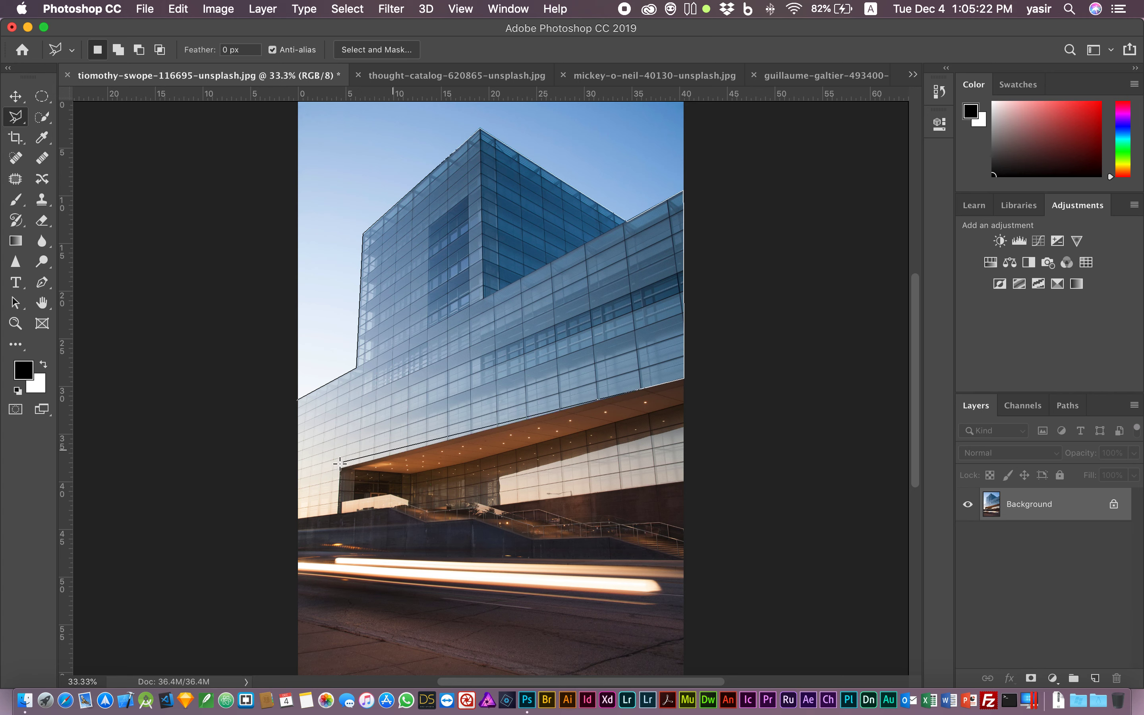
click(340, 469)
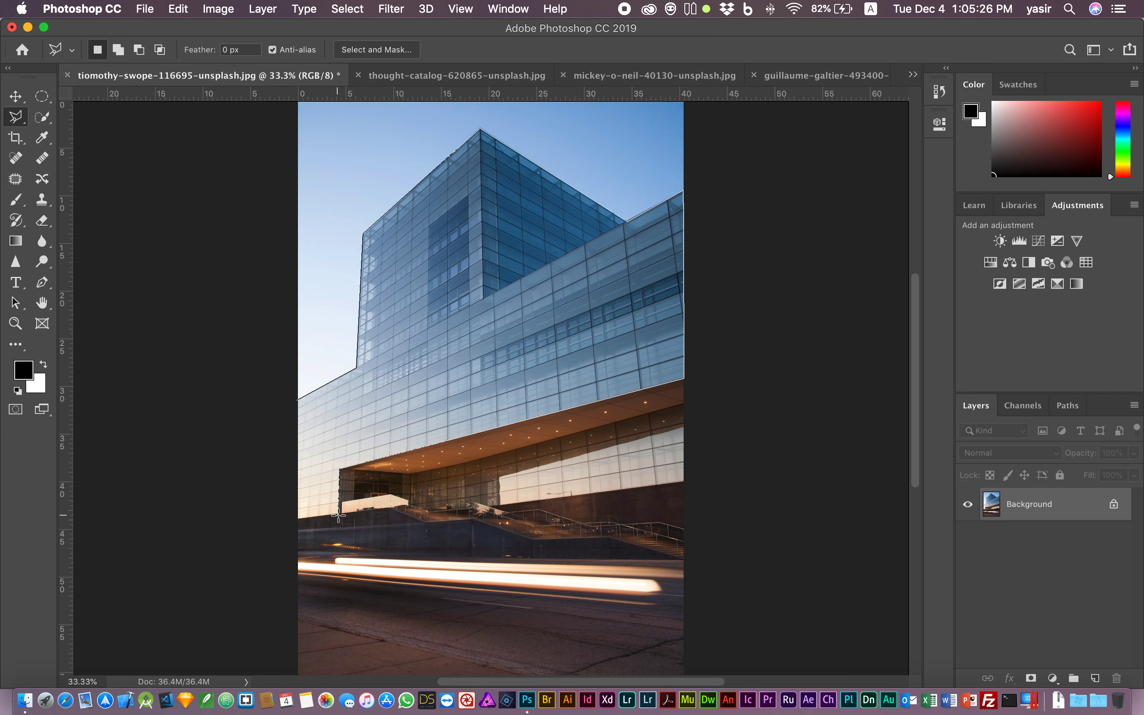
click(338, 515)
click(297, 518)
click(297, 400)
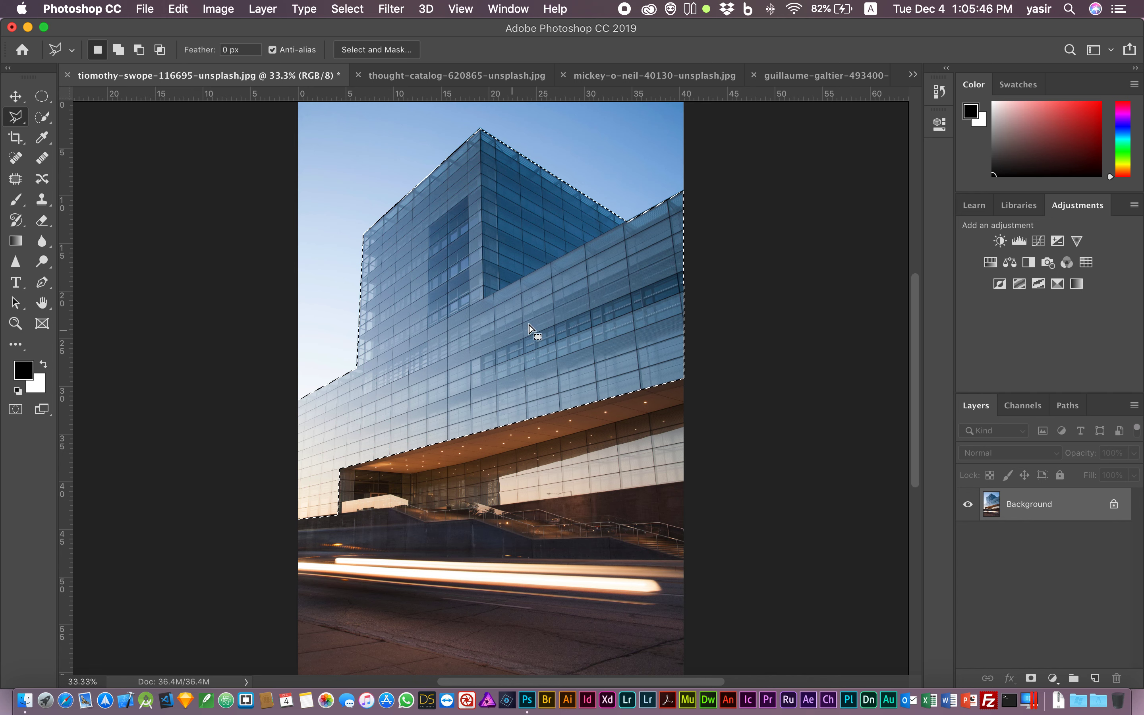
Step: Copy the selected facade to a new layer, view it with the Background layer hidden, and undo both changes
right_click(455, 285)
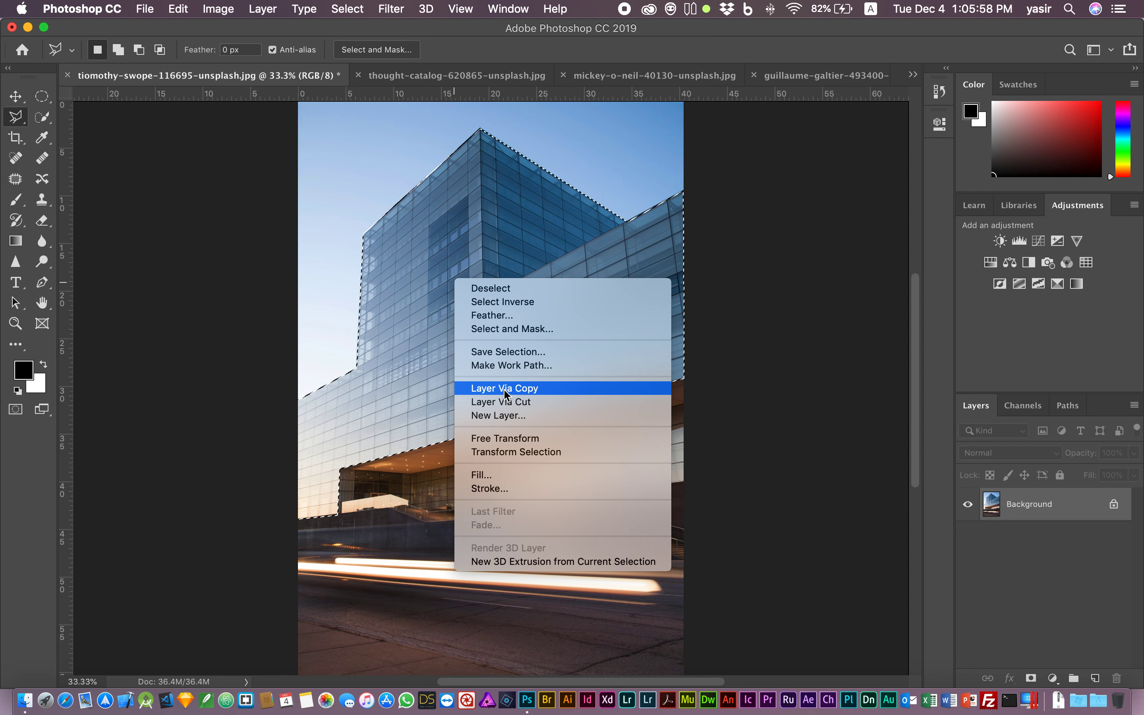
click(700, 294)
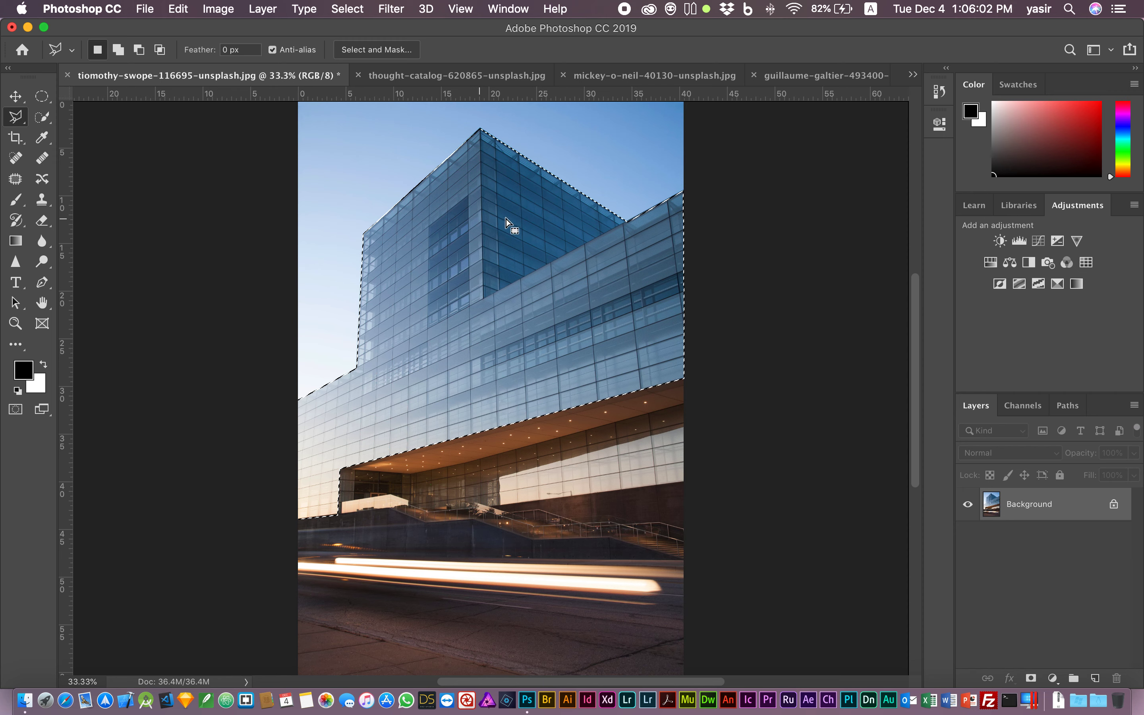
right_click(431, 330)
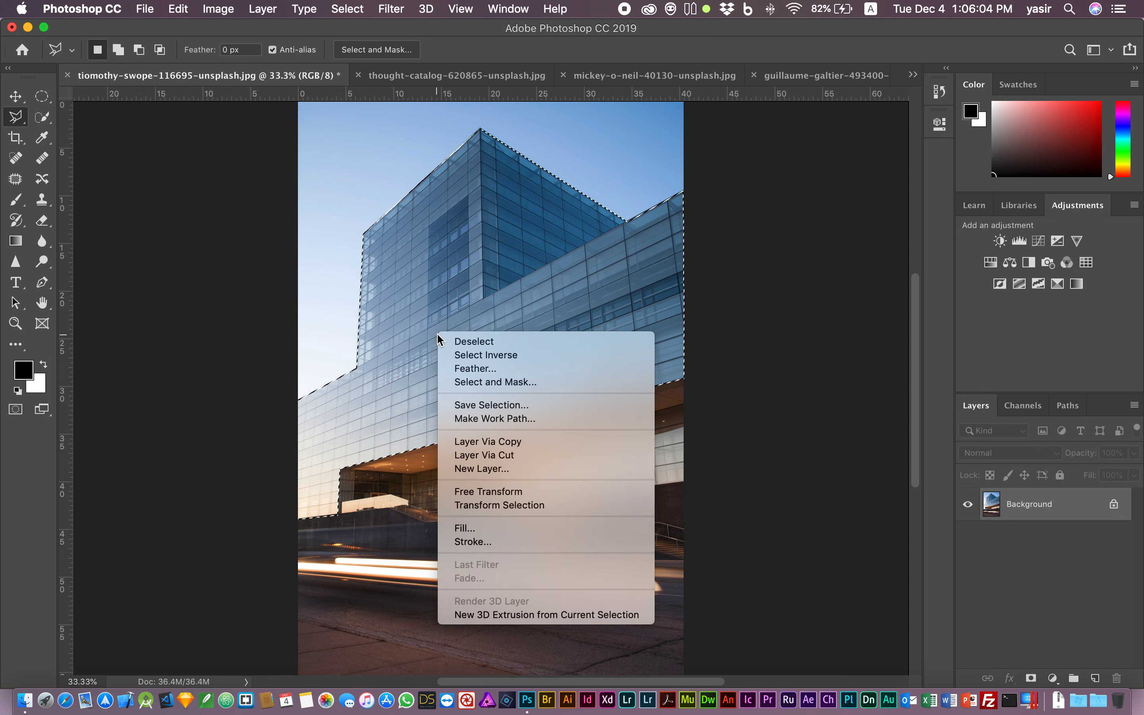
click(487, 442)
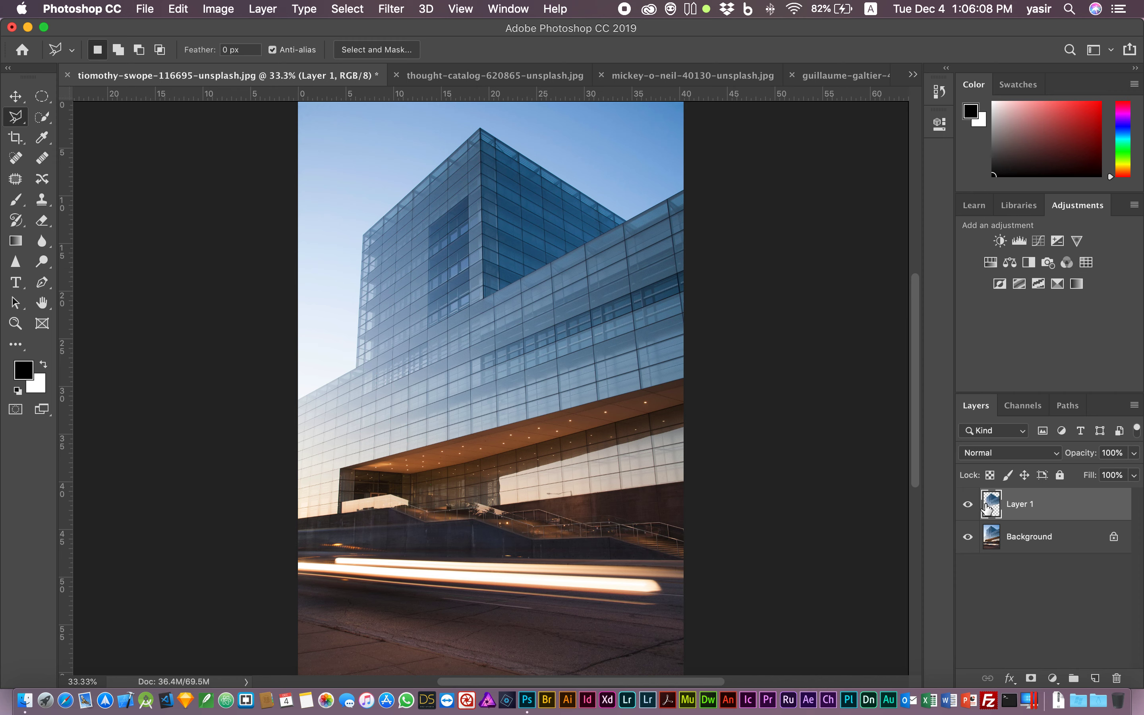
click(968, 537)
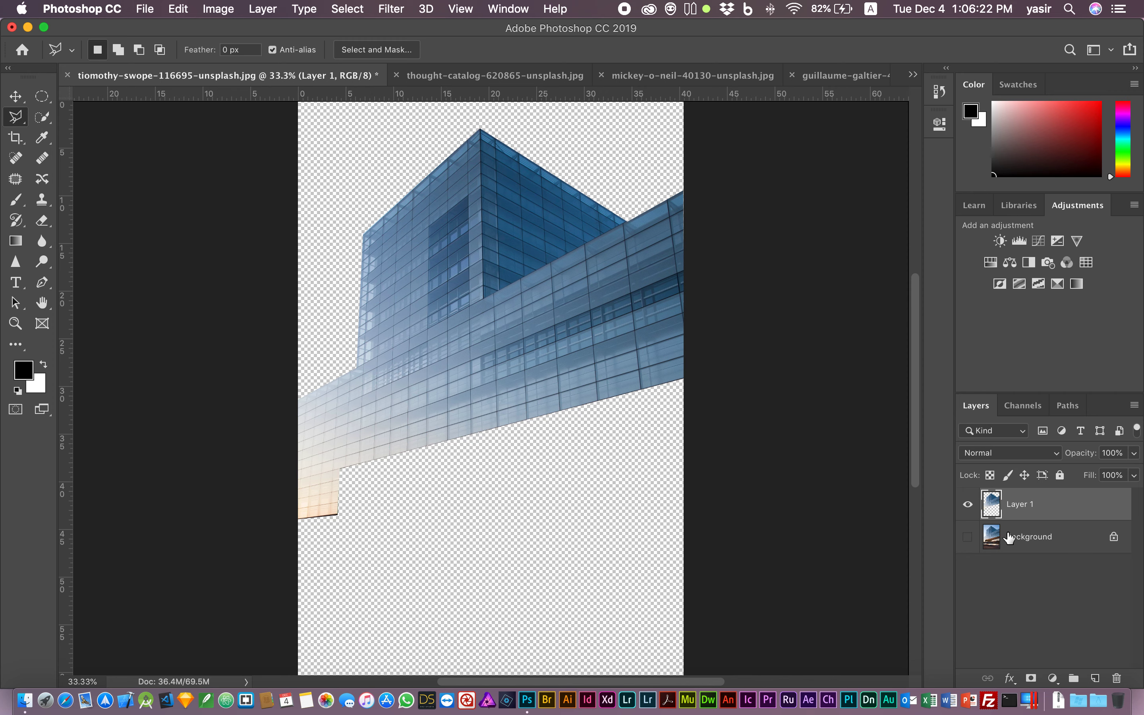
key(super+z)
key(super+z)
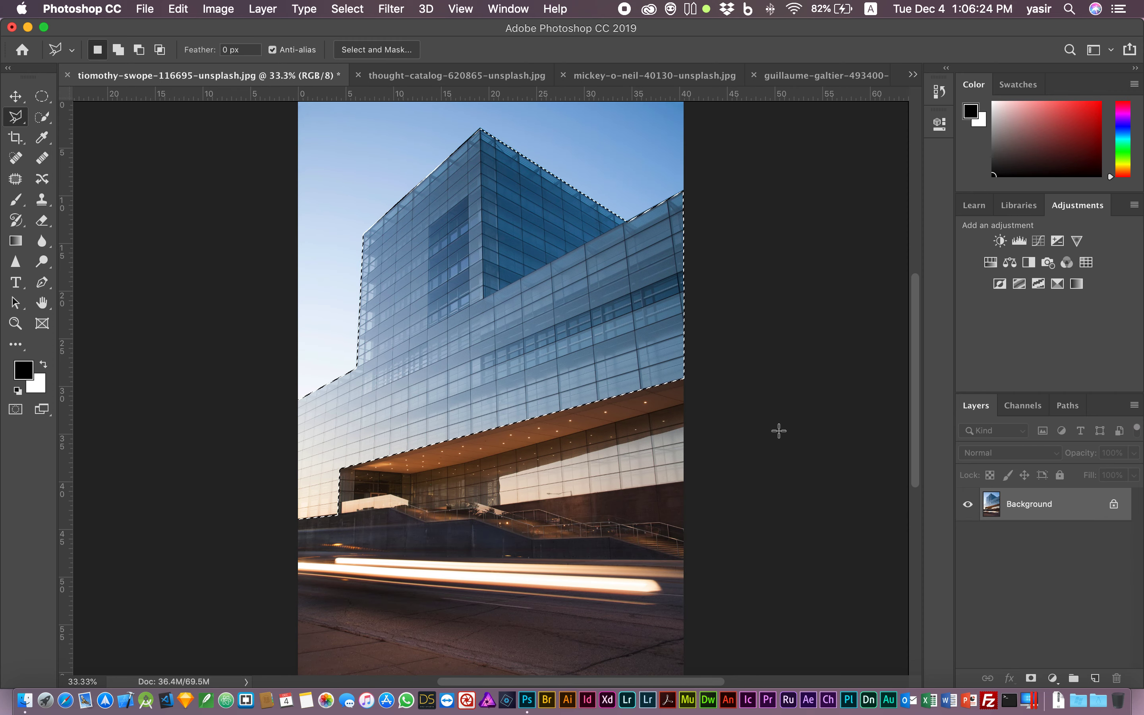
Step: Copy the selected glass facade onto a new layer above the Background
key(super+j)
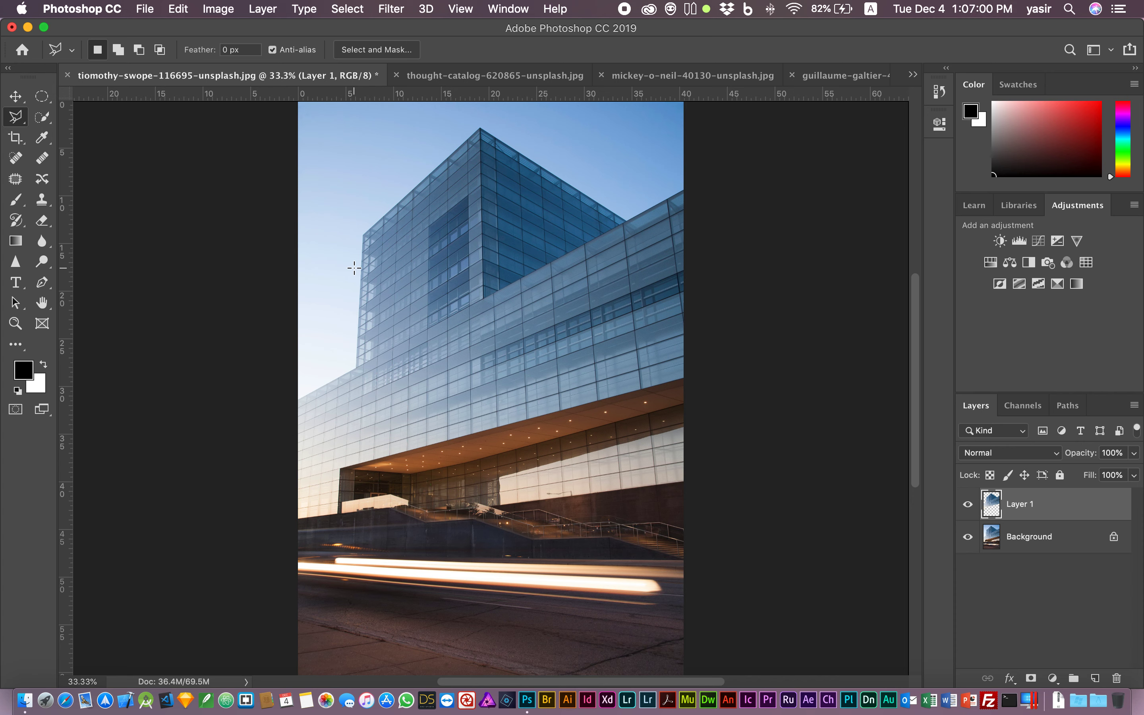
Step: Activate the Magnetic Lasso Tool and switch to the avocado photo thought-catalog-620865-unsplash.jpg
click(10, 122)
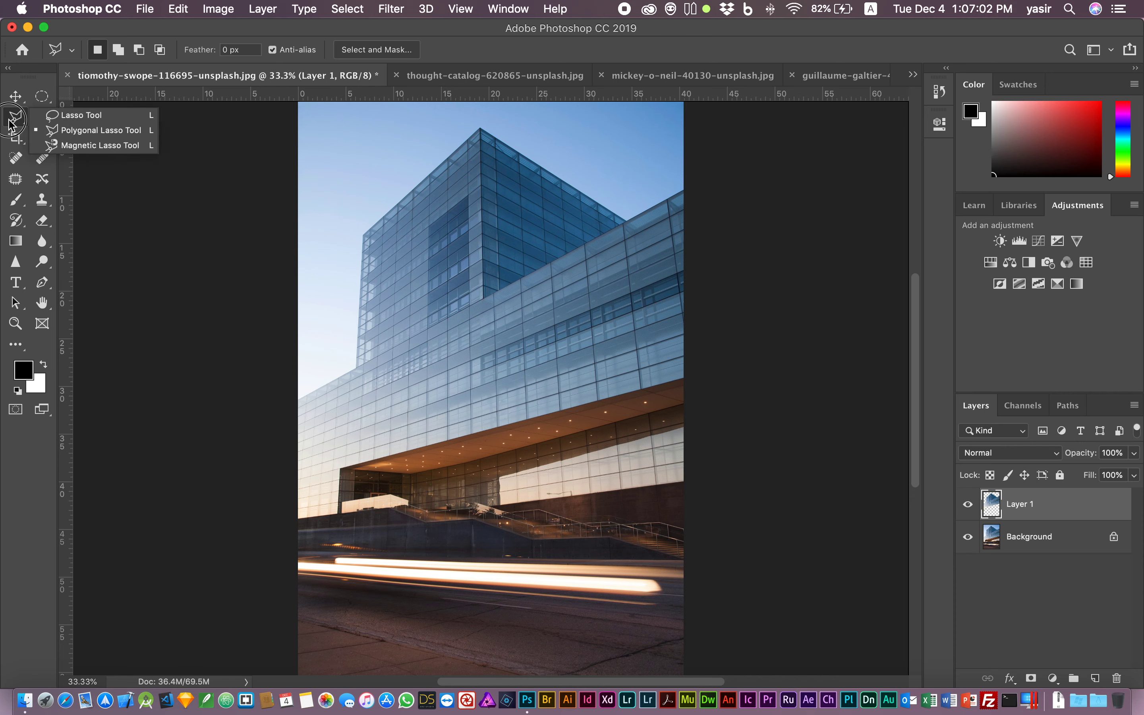
click(77, 147)
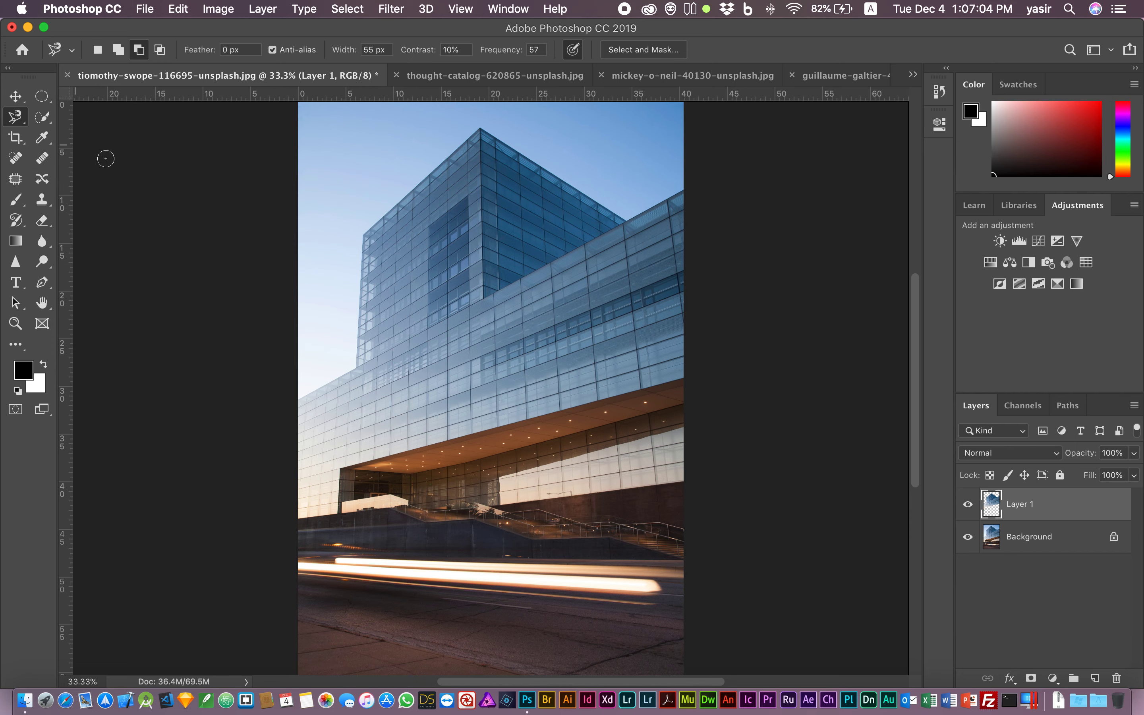
click(448, 75)
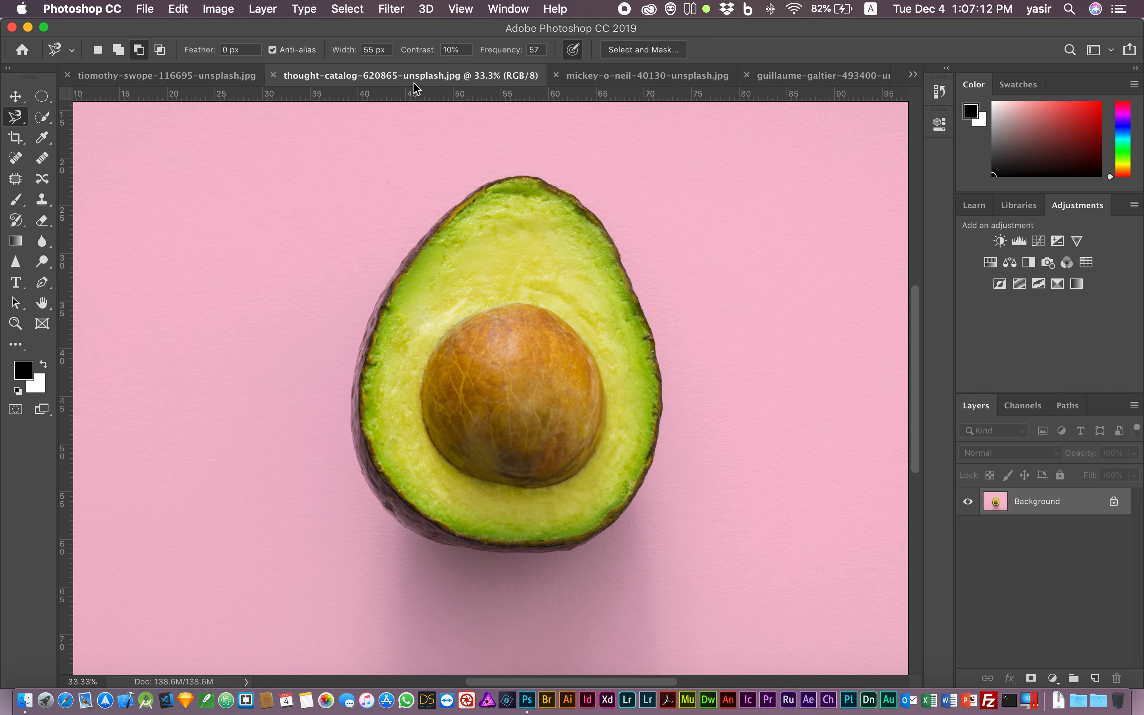
click(15, 98)
click(16, 119)
Step: Trace a closed Magnetic Lasso selection around the avocado's outer edge and deselect it
click(478, 189)
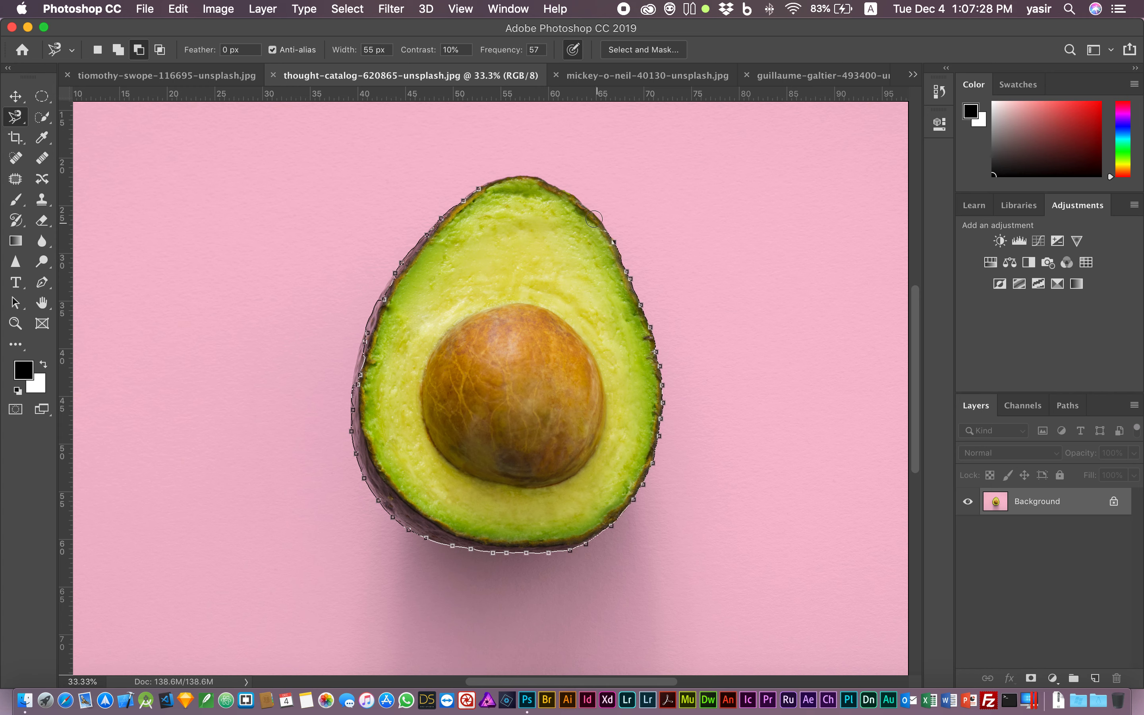
click(478, 187)
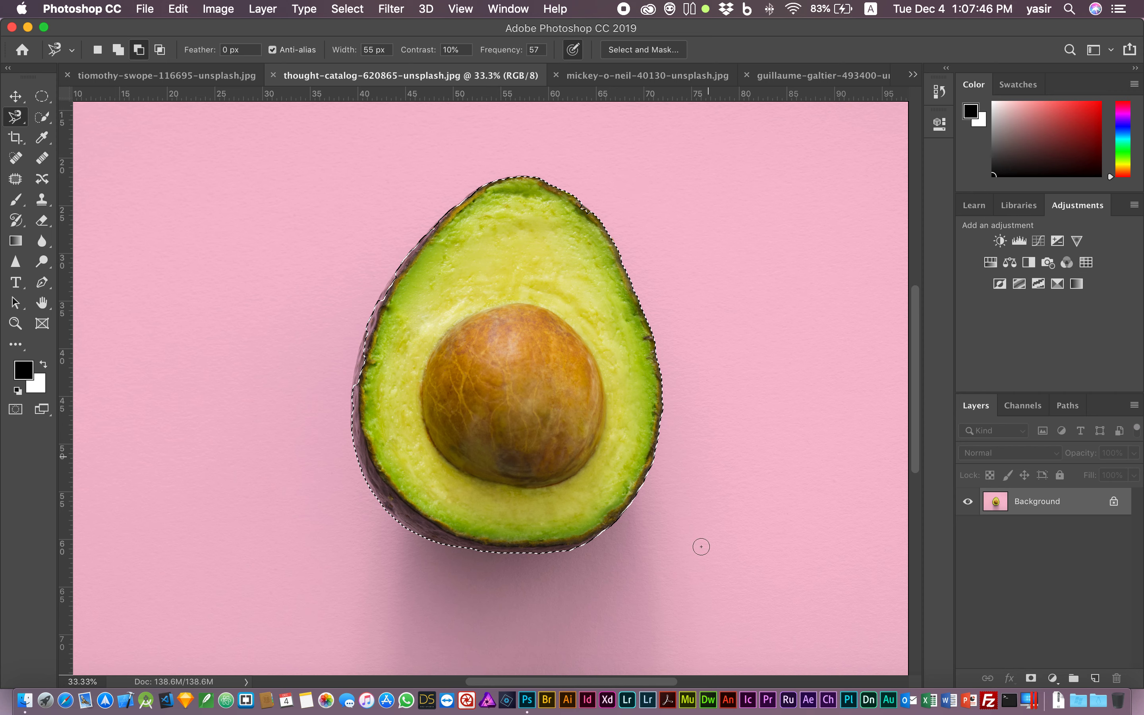
key(super+d)
Step: Set the Magnetic Lasso width to 32 px and trace around the avocado, straying outside its left edge
click(363, 50)
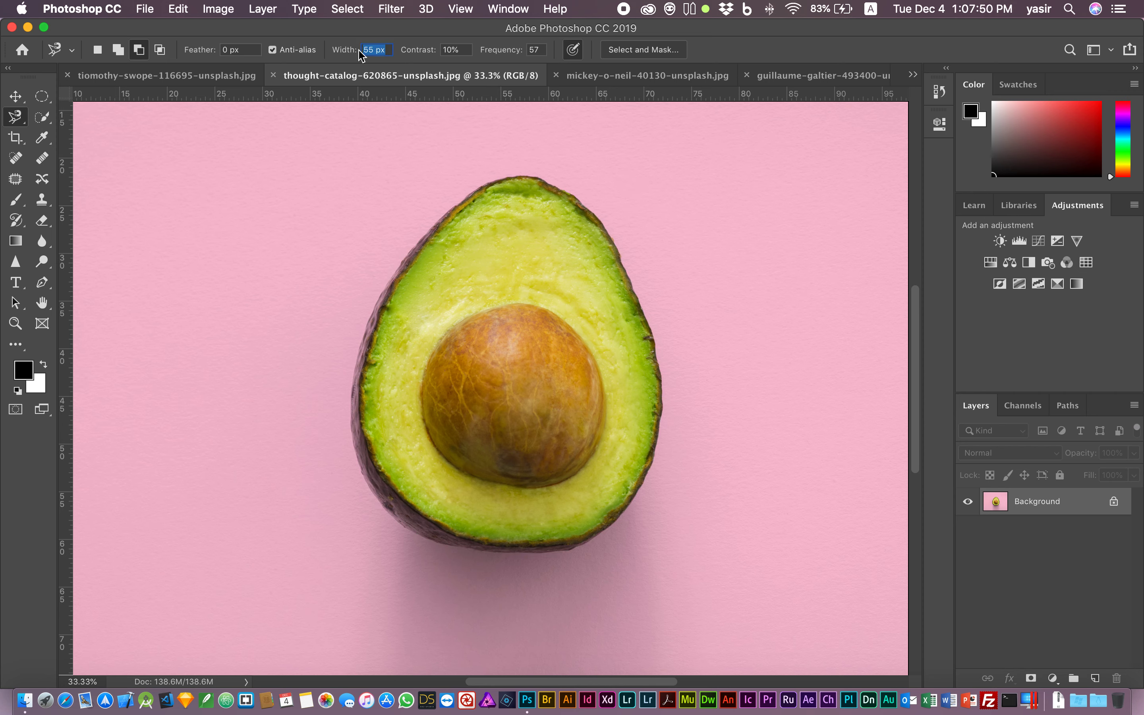
text(32)
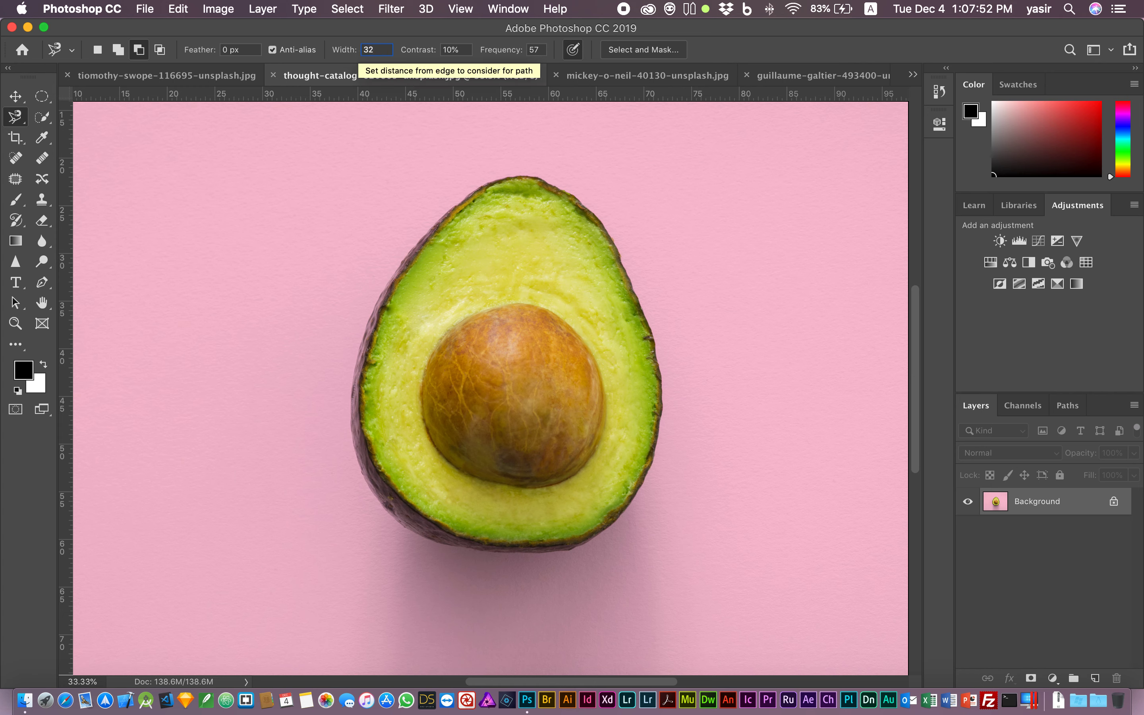
key(Tab)
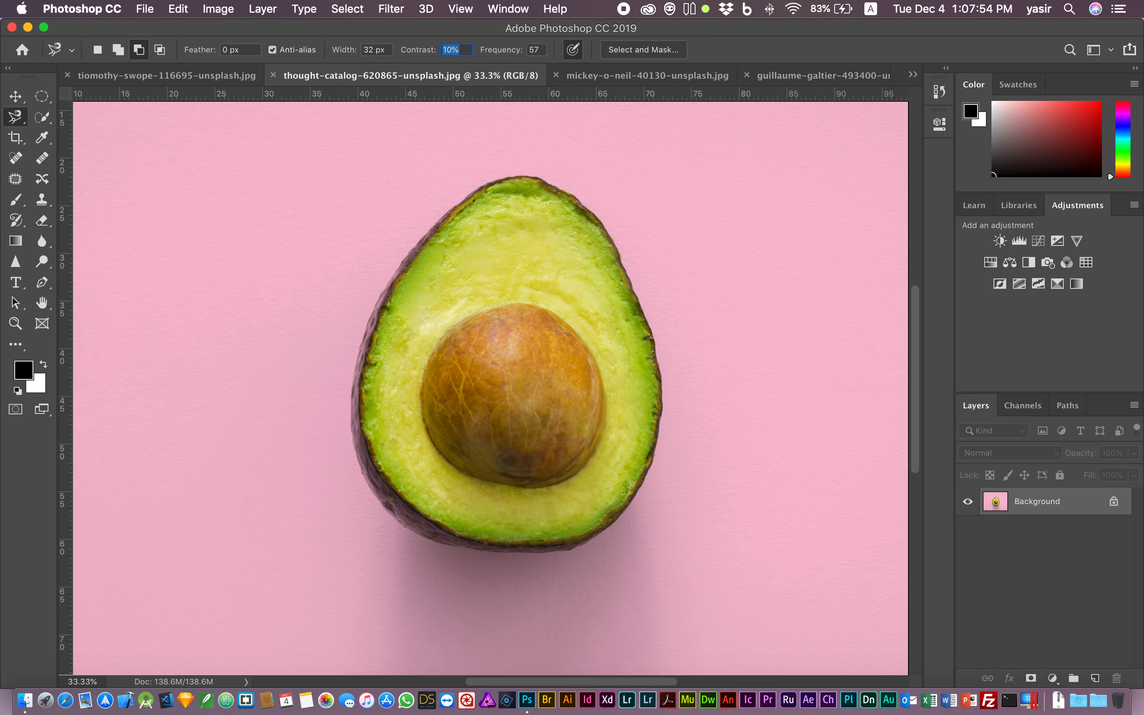
click(487, 187)
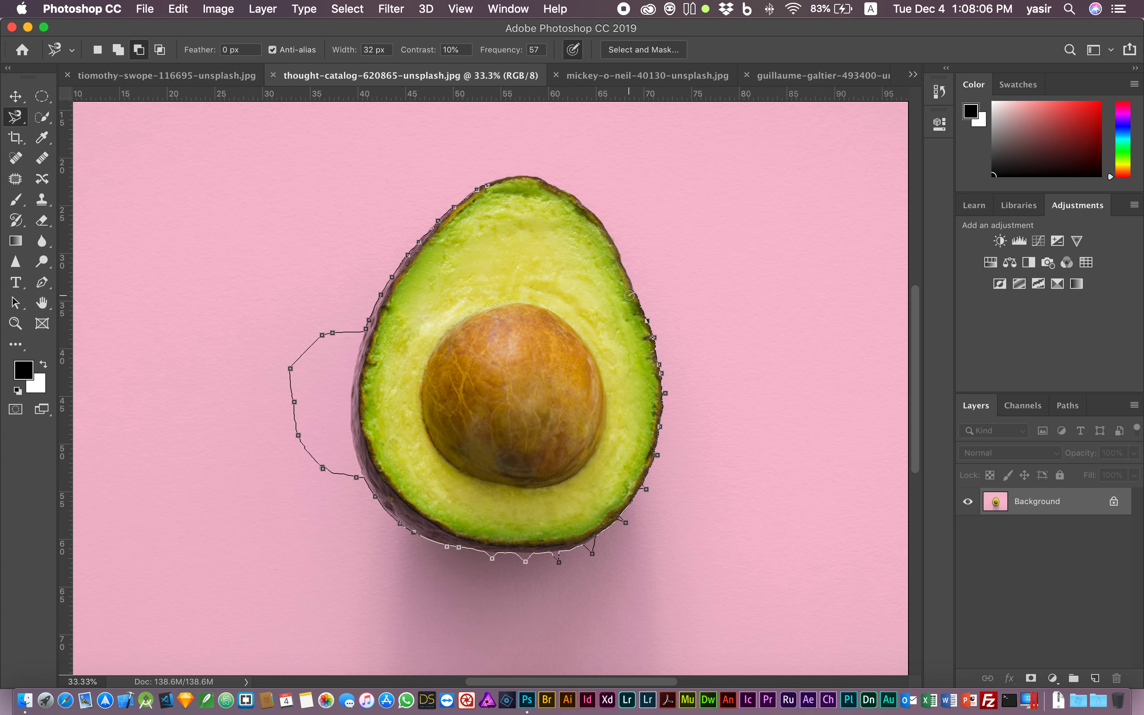
Step: Remove the last misplaced anchor points, close the avocado outline at its starting point, and clear the selection
key(BackSpace)
key(BackSpace)
key(BackSpace)
key(BackSpace)
key(BackSpace)
key(BackSpace)
key(BackSpace)
key(BackSpace)
click(490, 181)
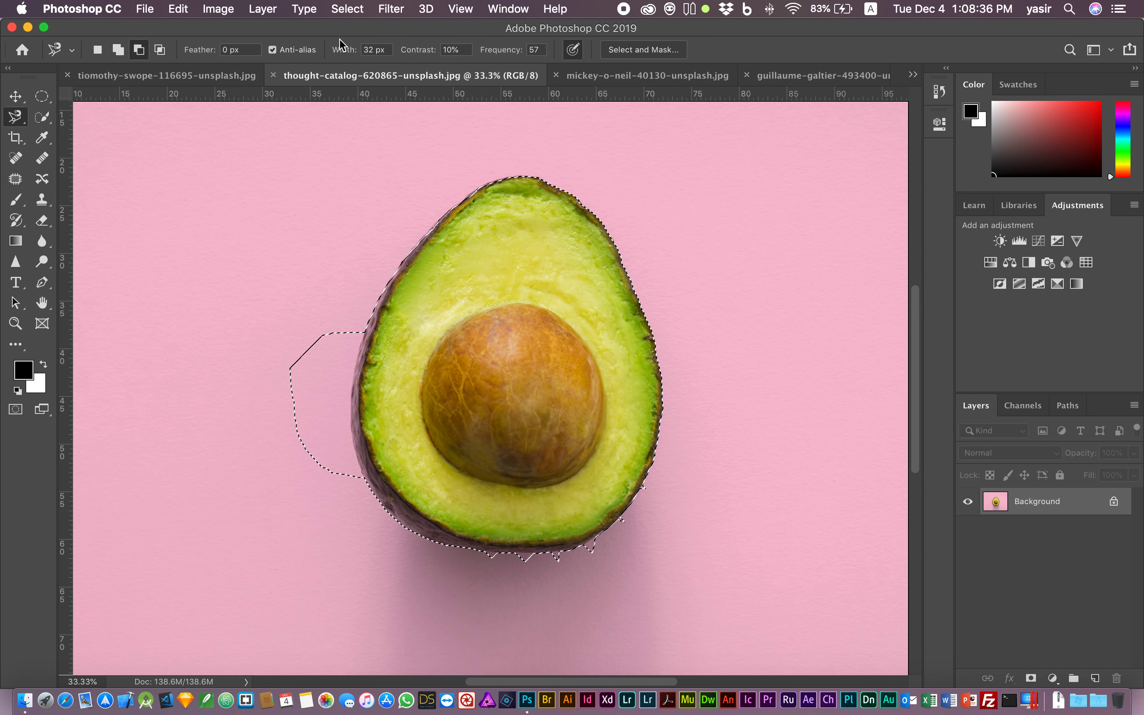
key(super+d)
Step: Set the Magnetic Lasso width to 55 px and trace a closed selection around the avocado, including a bulge beyond its left edge
click(378, 49)
text(55)
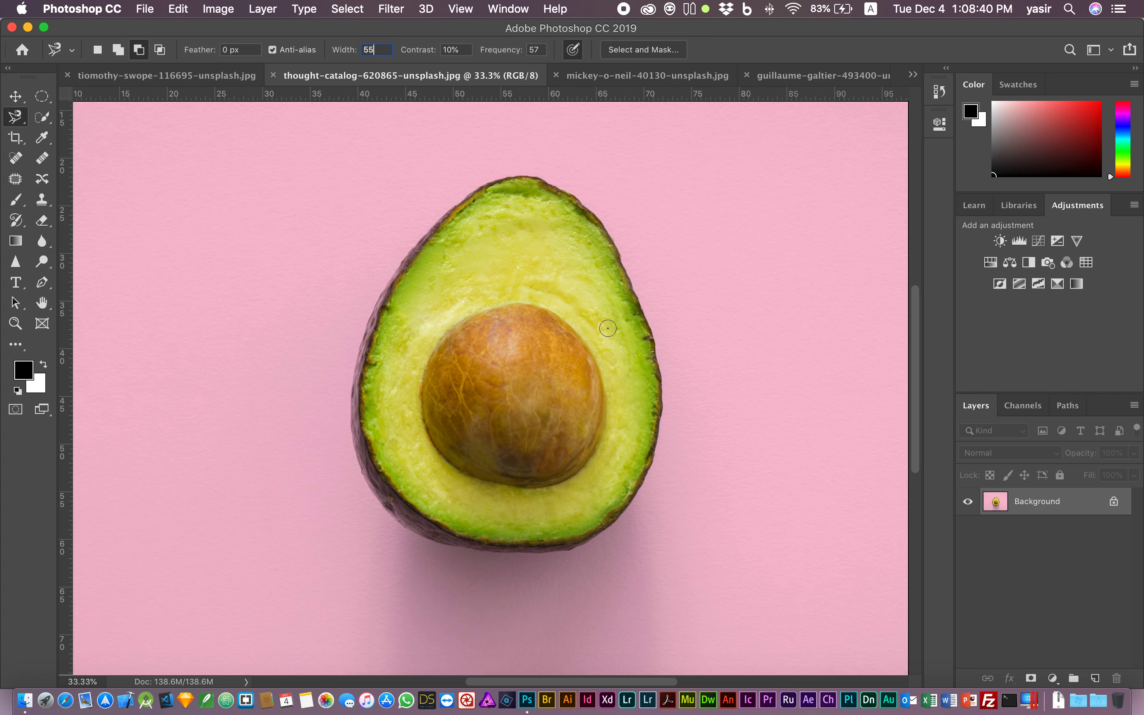
key(Tab)
key(Return)
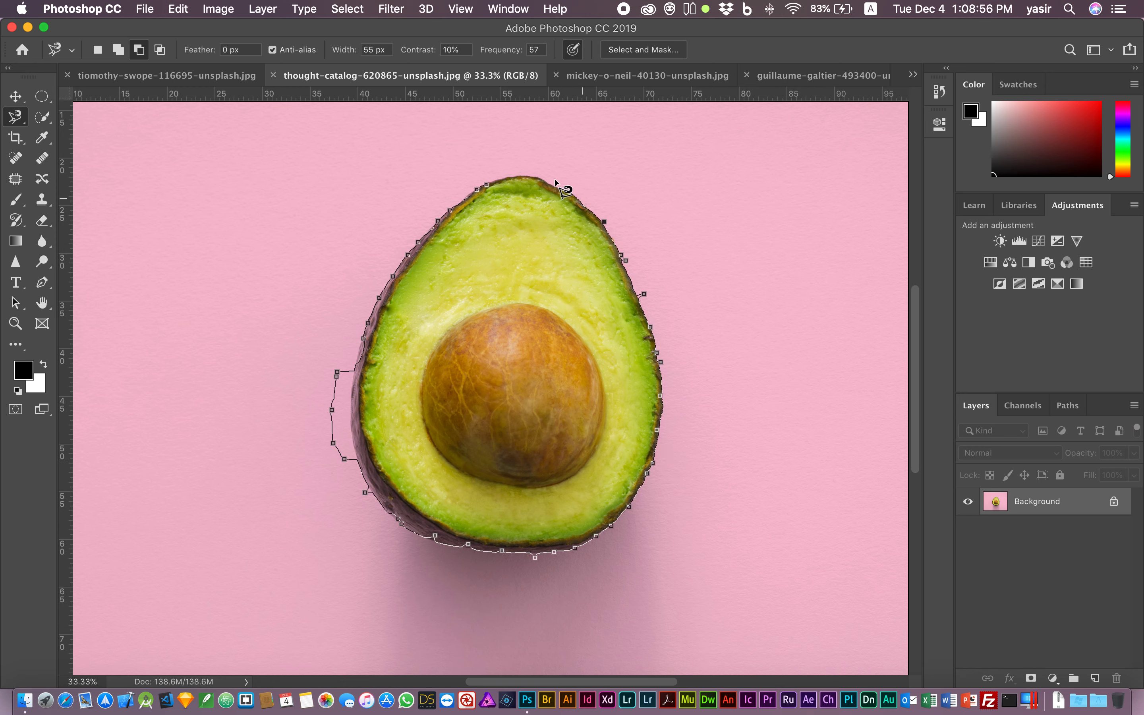
double_click(485, 184)
Step: Subtract the excess bulge beside the avocado's left edge from the selection with the Magnetic Lasso
click(117, 49)
click(138, 50)
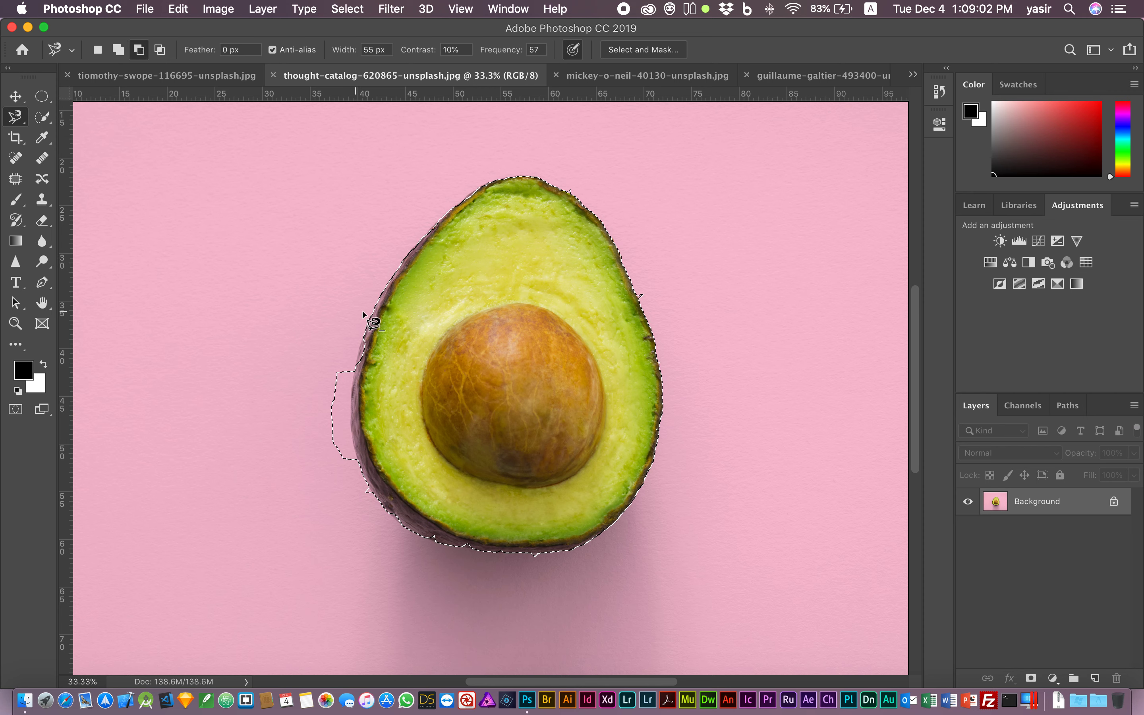
click(353, 370)
click(358, 458)
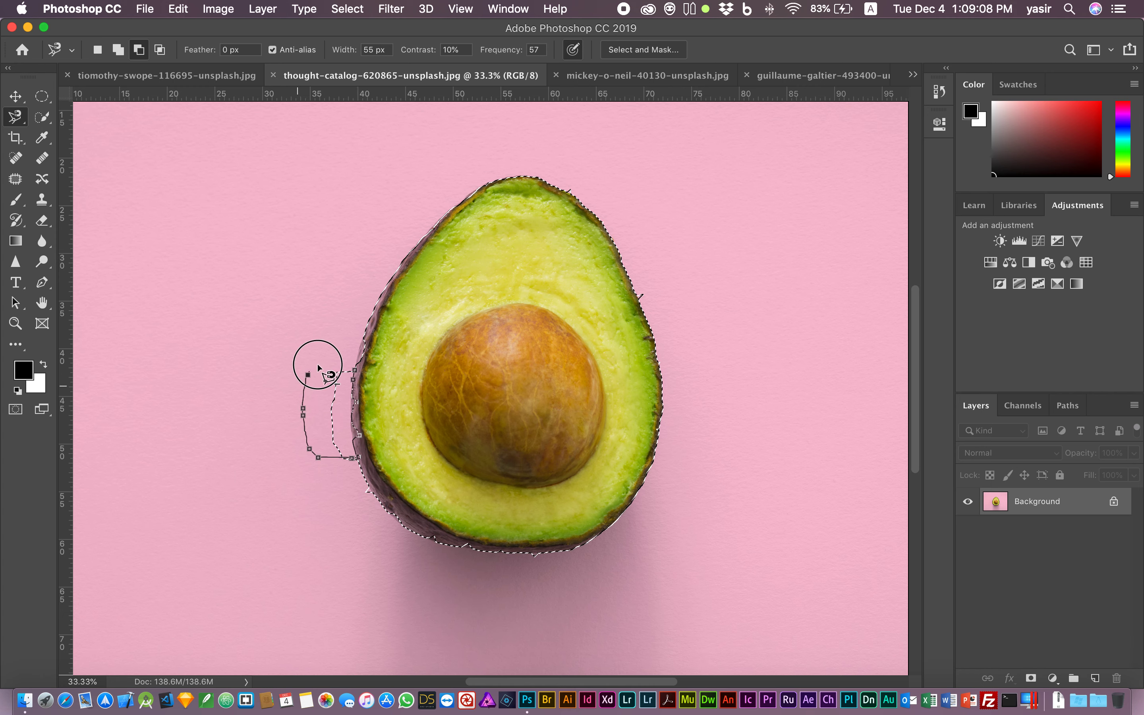
click(355, 370)
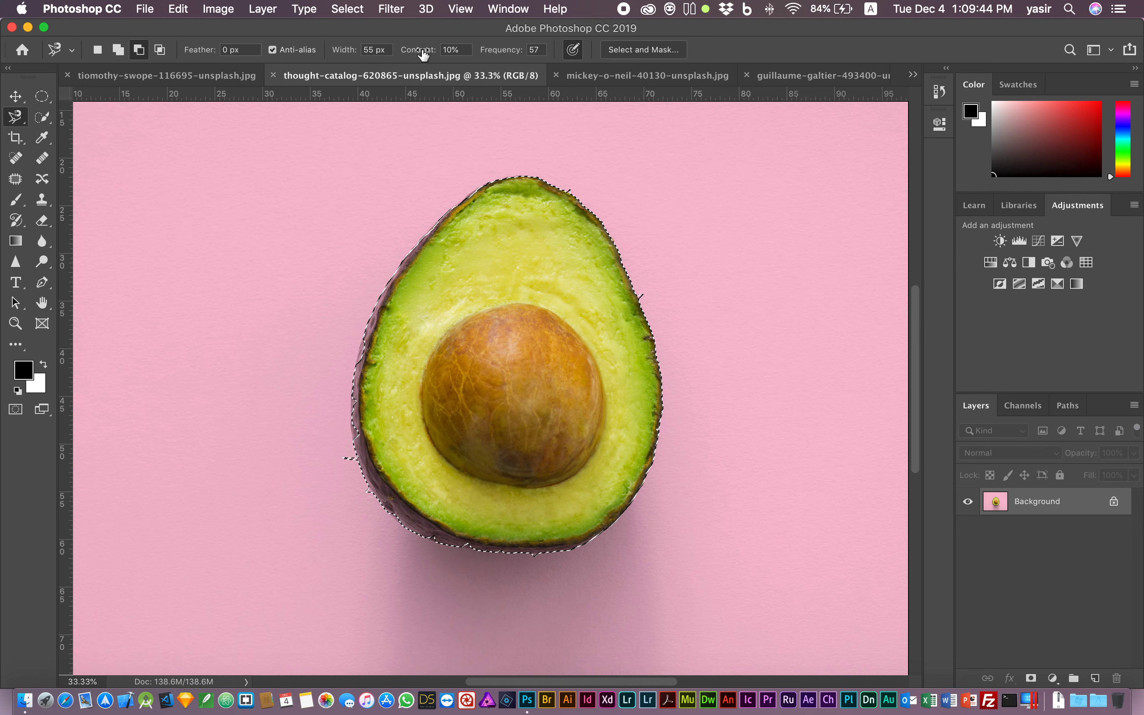
Step: Set the Magnetic Lasso width to 53 px, and close the avocado and building photos
drag(423, 55, 416, 56)
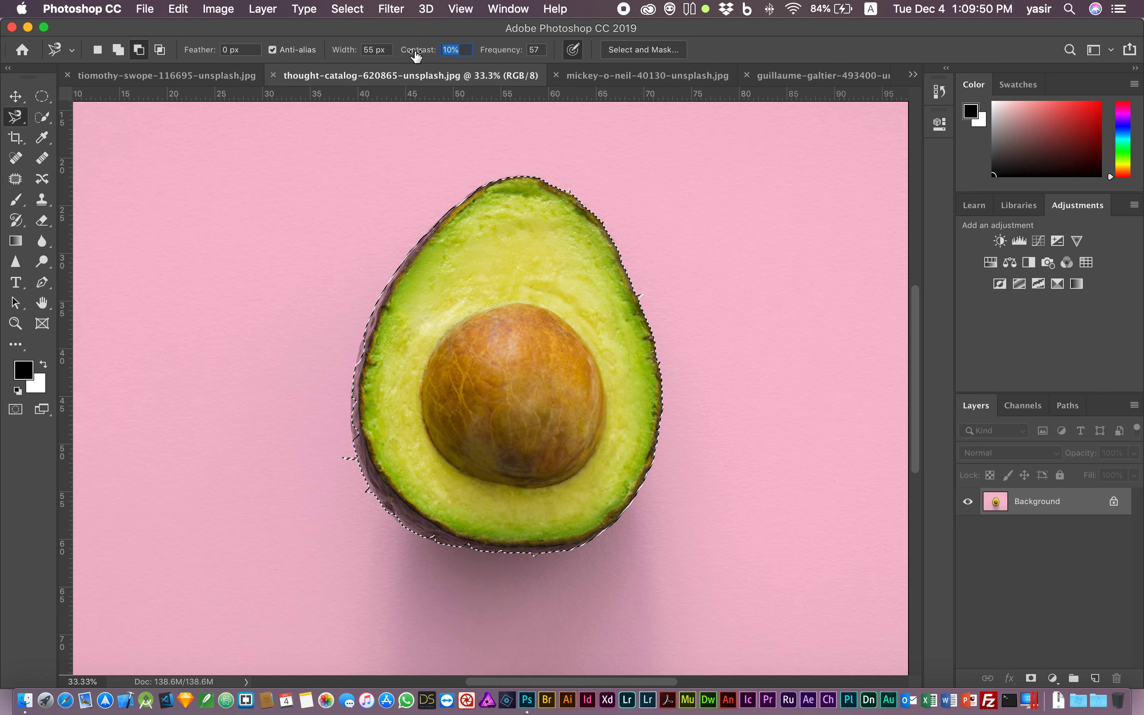
mouse_move(340, 54)
mouse_down()
mouse_move(353, 54)
mouse_move(335, 53)
mouse_up()
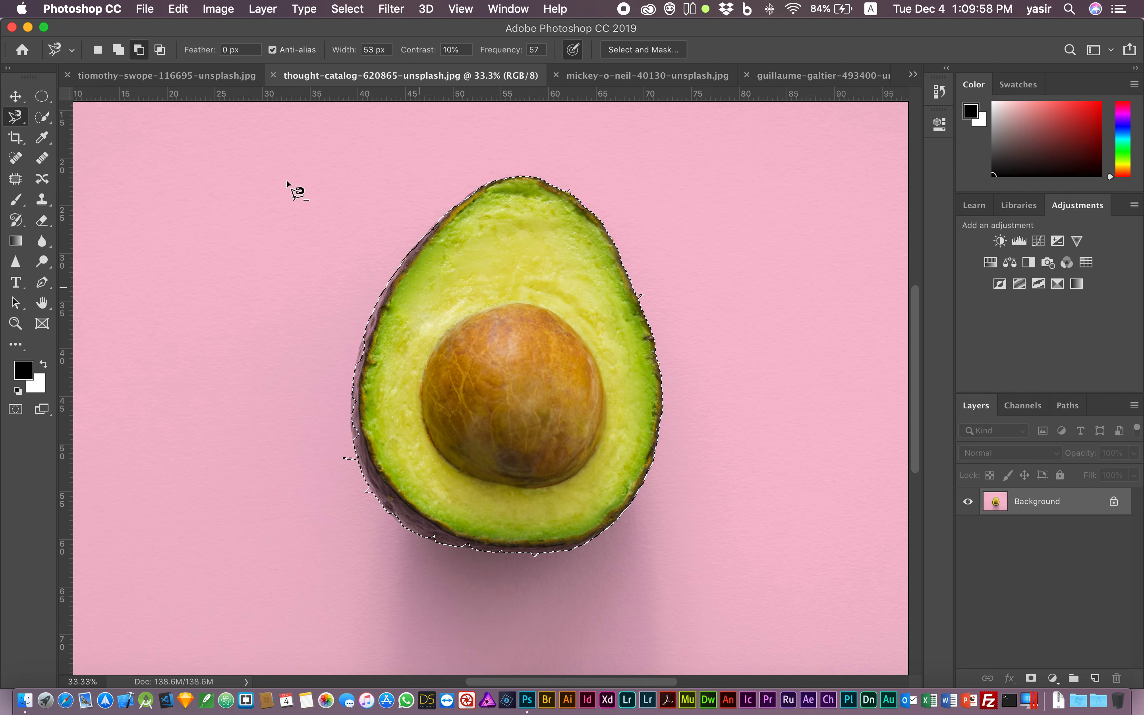
key(super+w)
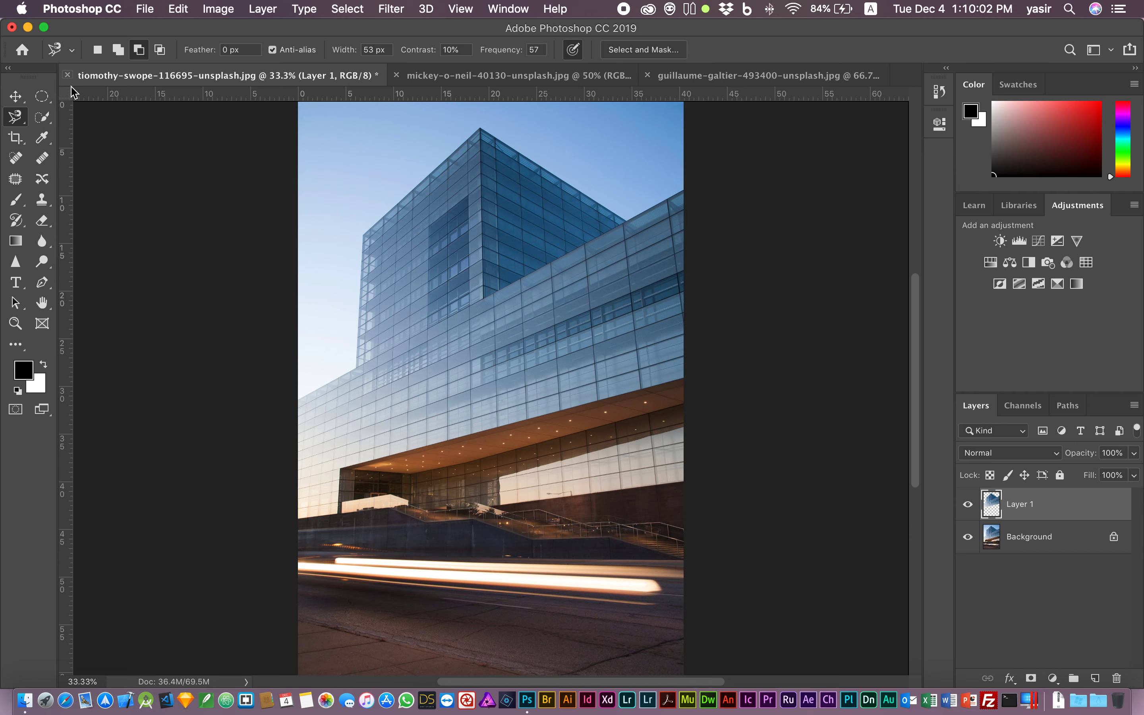
click(68, 75)
click(497, 256)
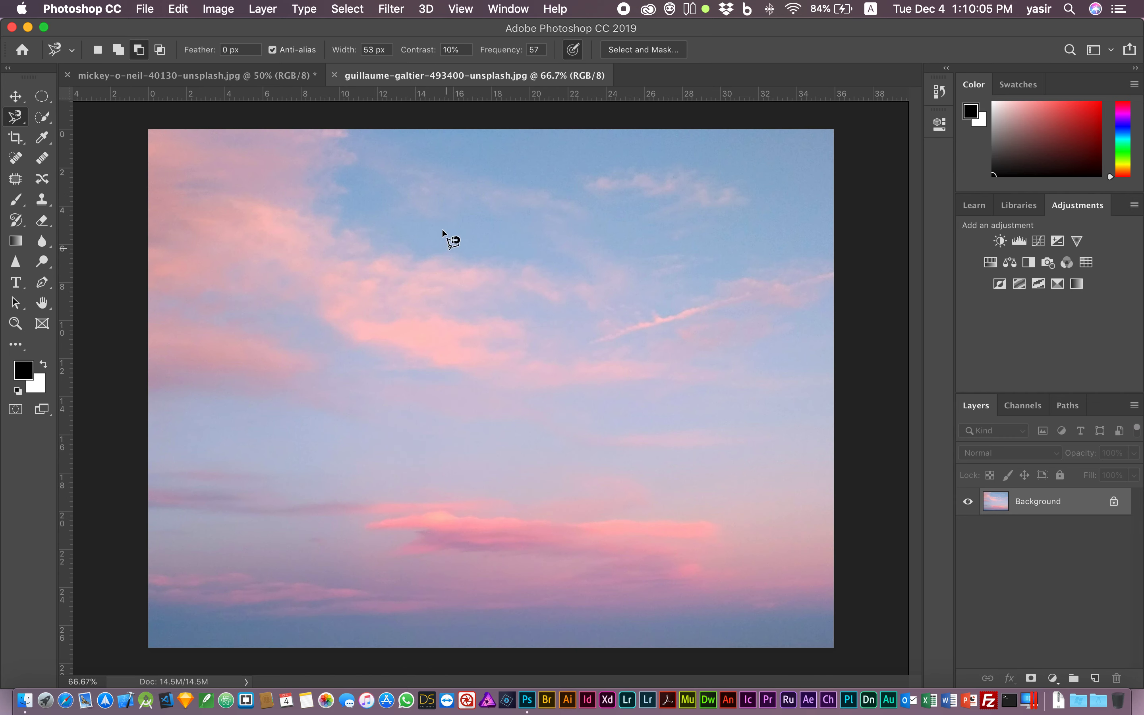
Step: Switch to the mountain lake photo and activate the Magic Wand tool
click(230, 78)
click(41, 118)
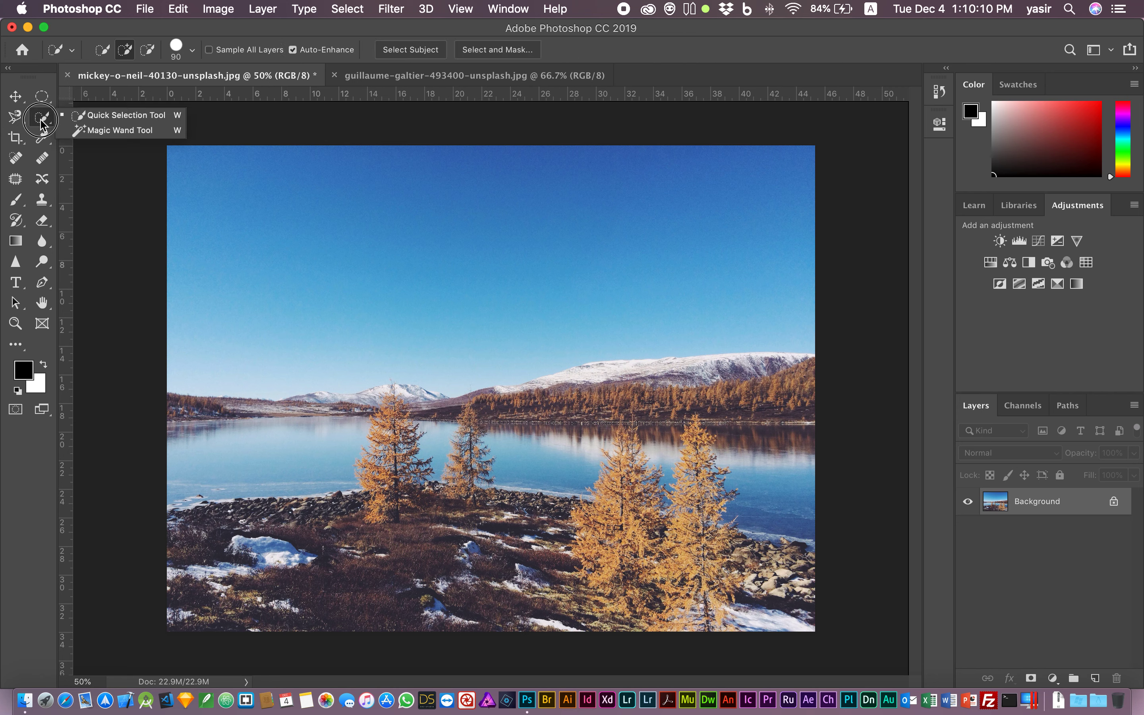
click(105, 131)
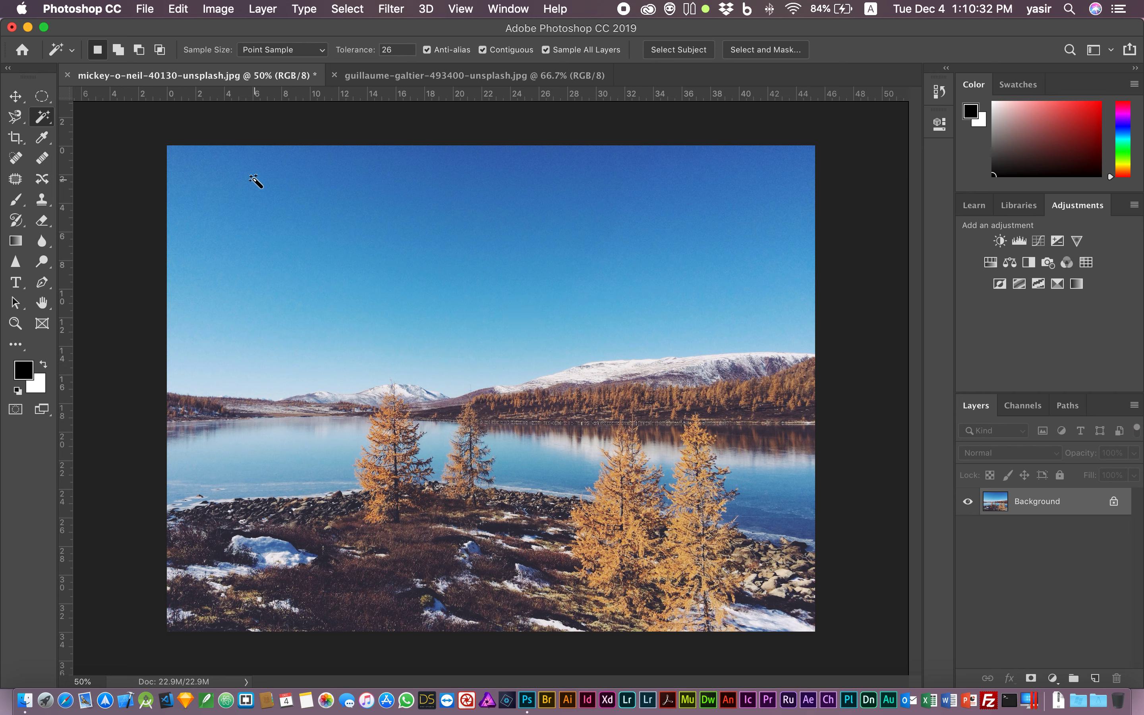
Step: Select the sky with the Magic Wand at tolerance 26, adding its darker and lighter bands down to the mountains
click(227, 179)
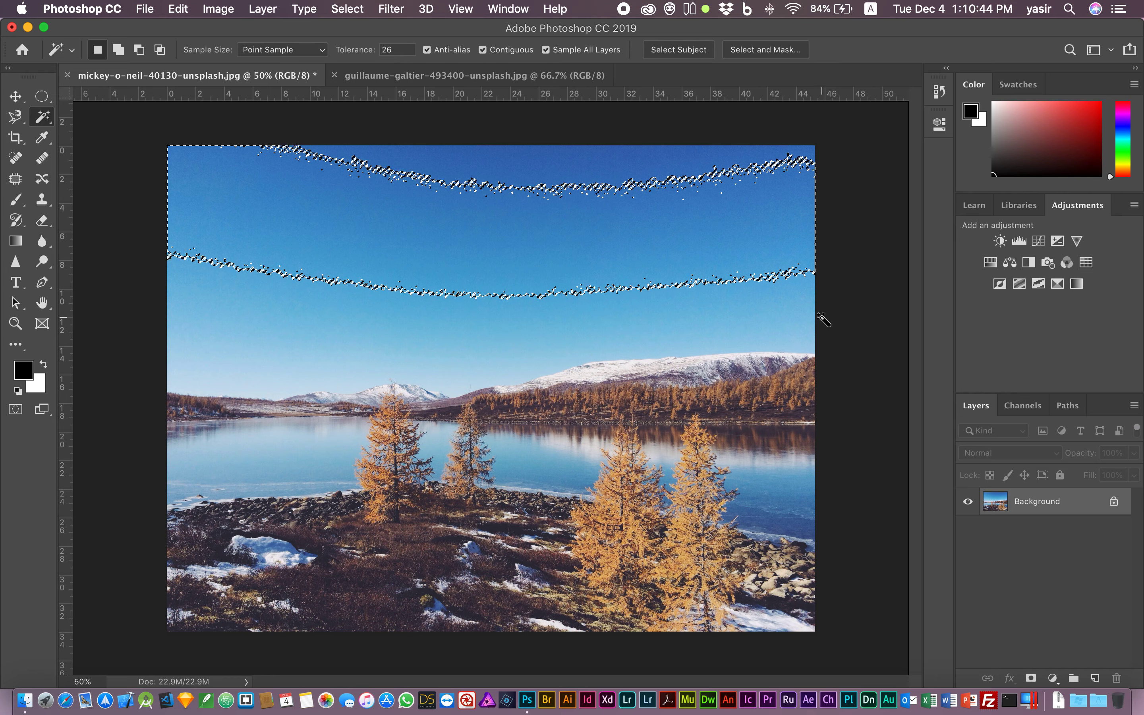
click(449, 329)
click(391, 365)
click(412, 261)
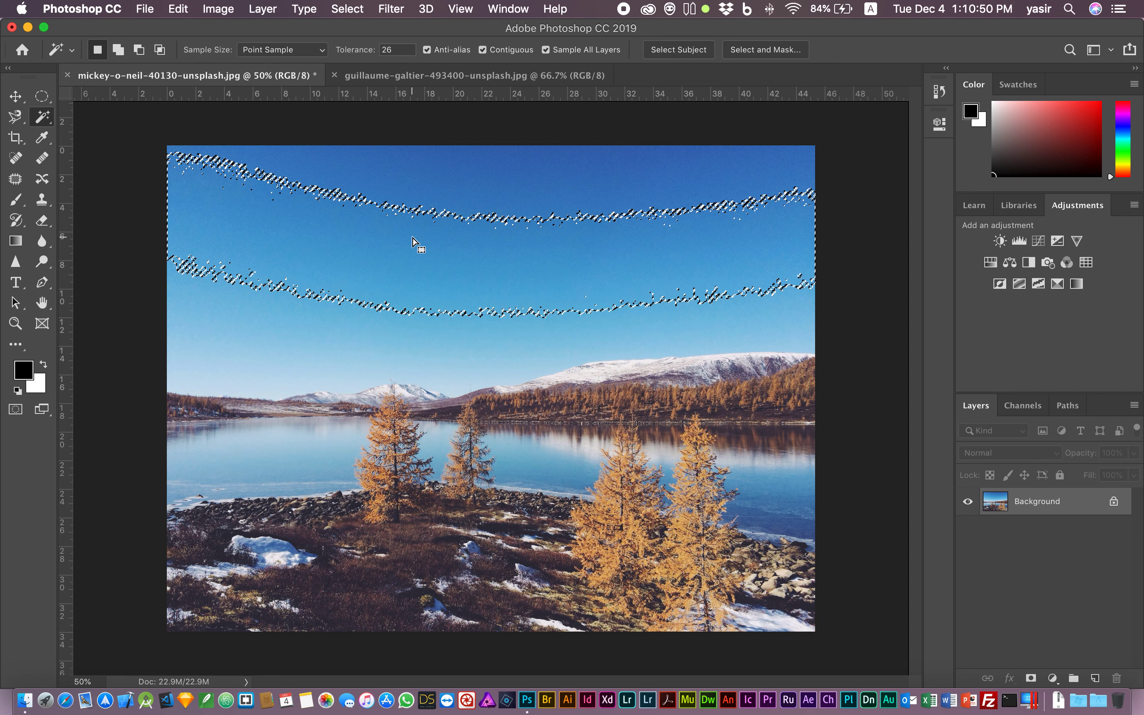
shift+click(490, 196)
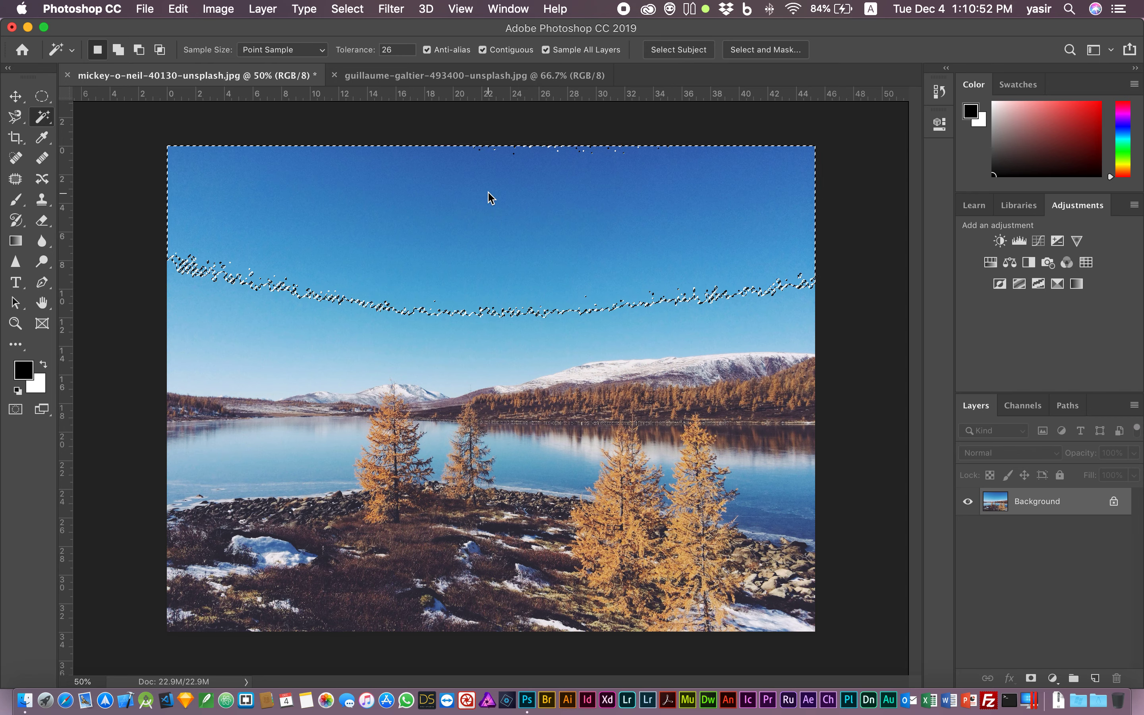
shift+click(355, 348)
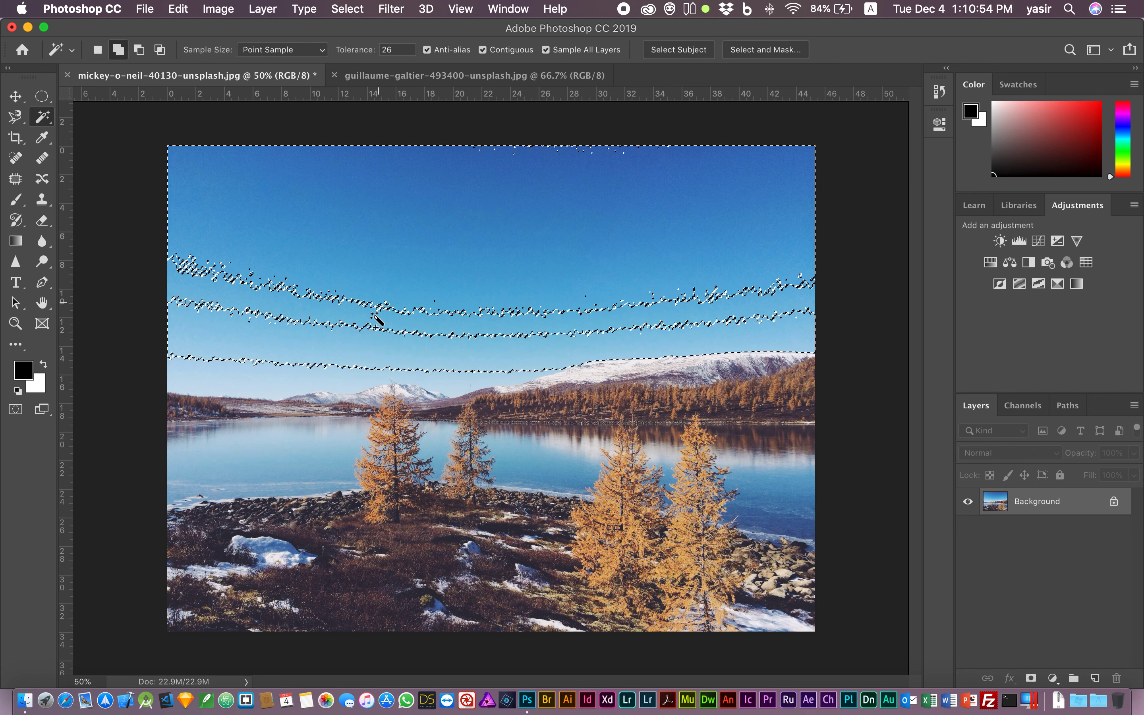
shift+click(357, 384)
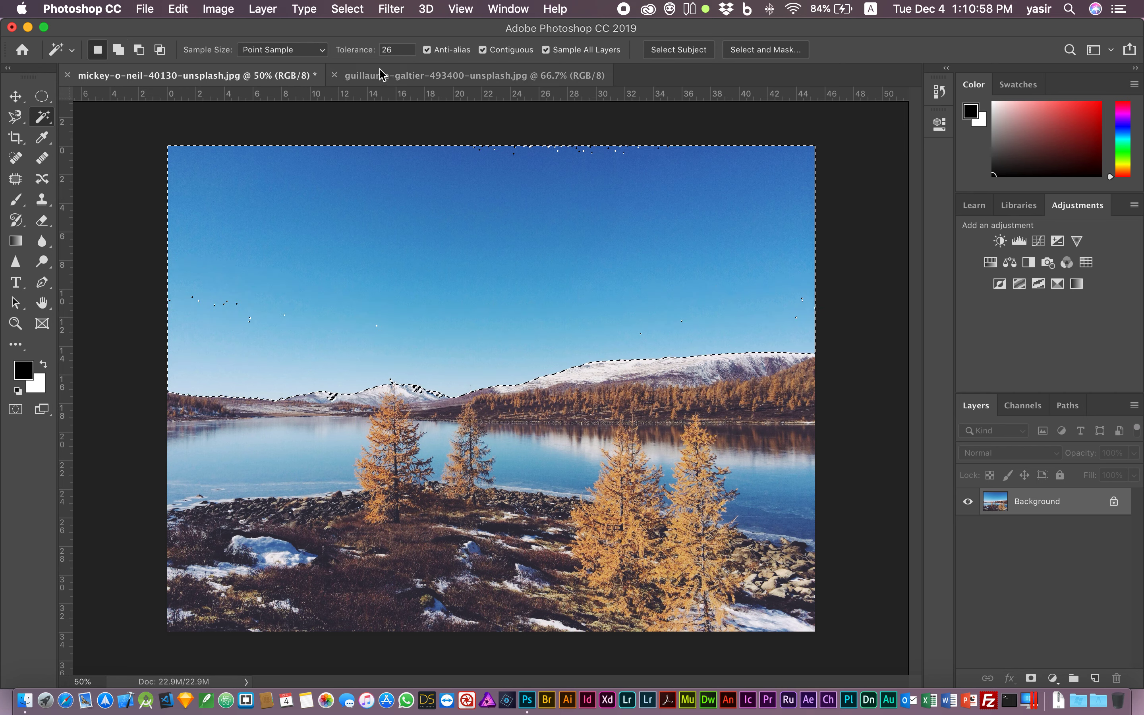
Step: Set the Magic Wand tolerance to 45 and sample the middle of the sky, clearing the selection before and after
key(super+d)
key(Return)
text(45)
click(430, 236)
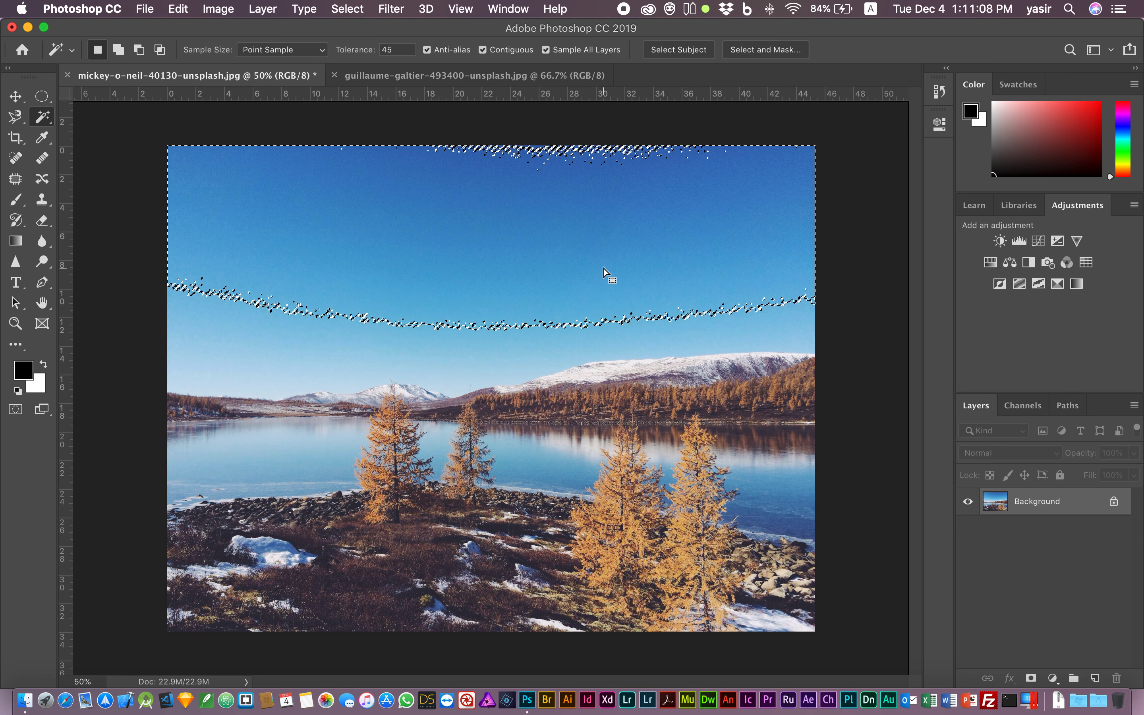
key(super+d)
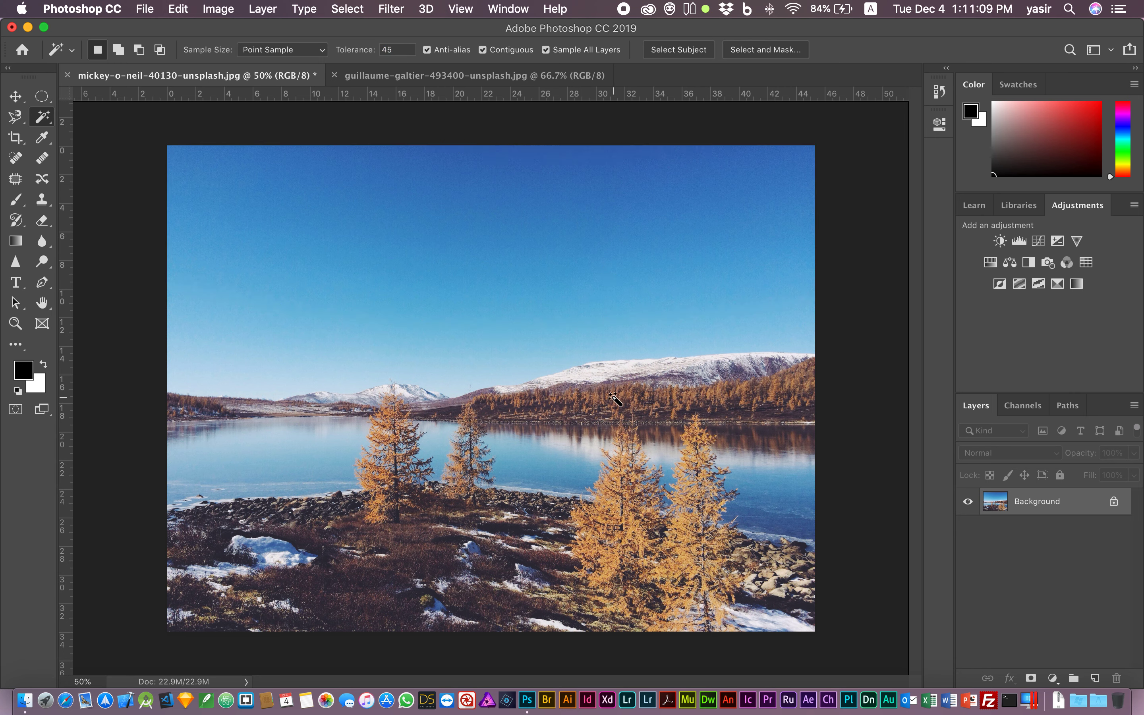
Step: Select the dark foreground ground with the Magic Wand at tolerance 45, and clear that selection
click(413, 567)
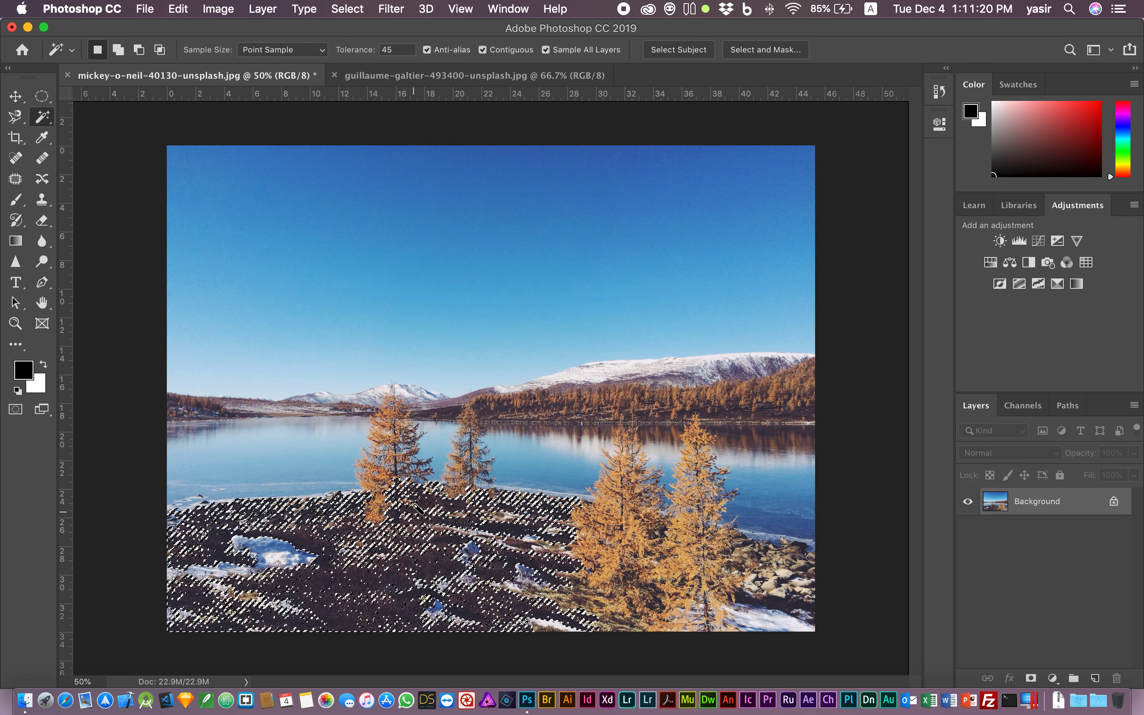
click(392, 50)
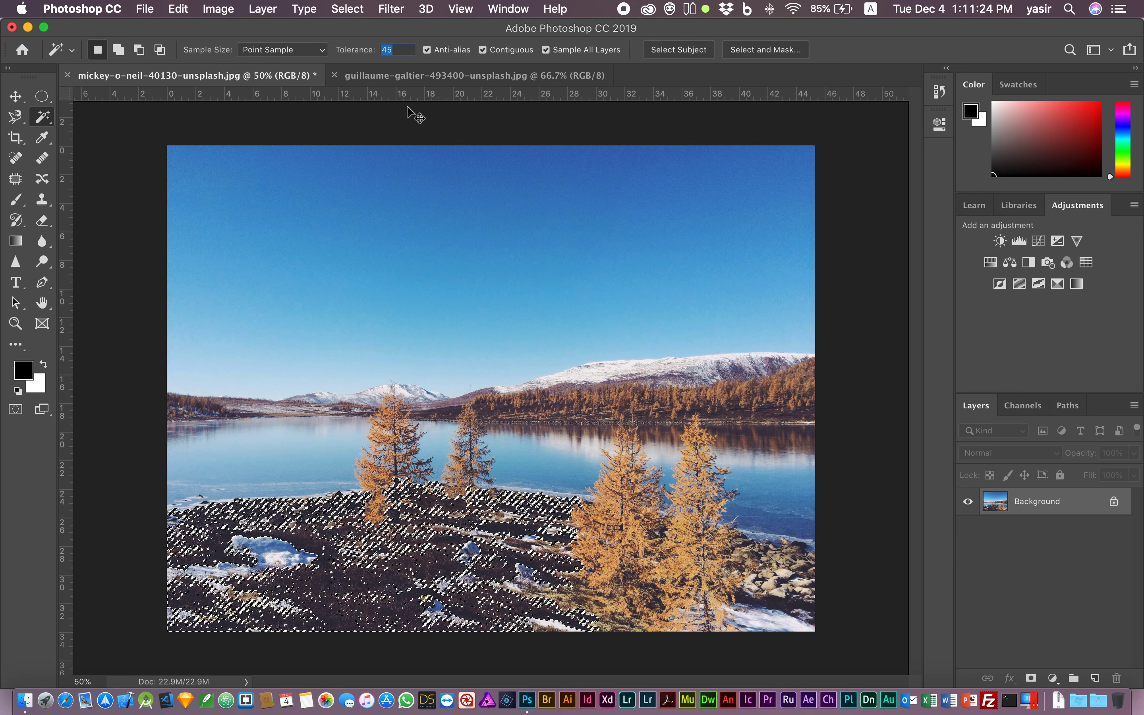
key(super+d)
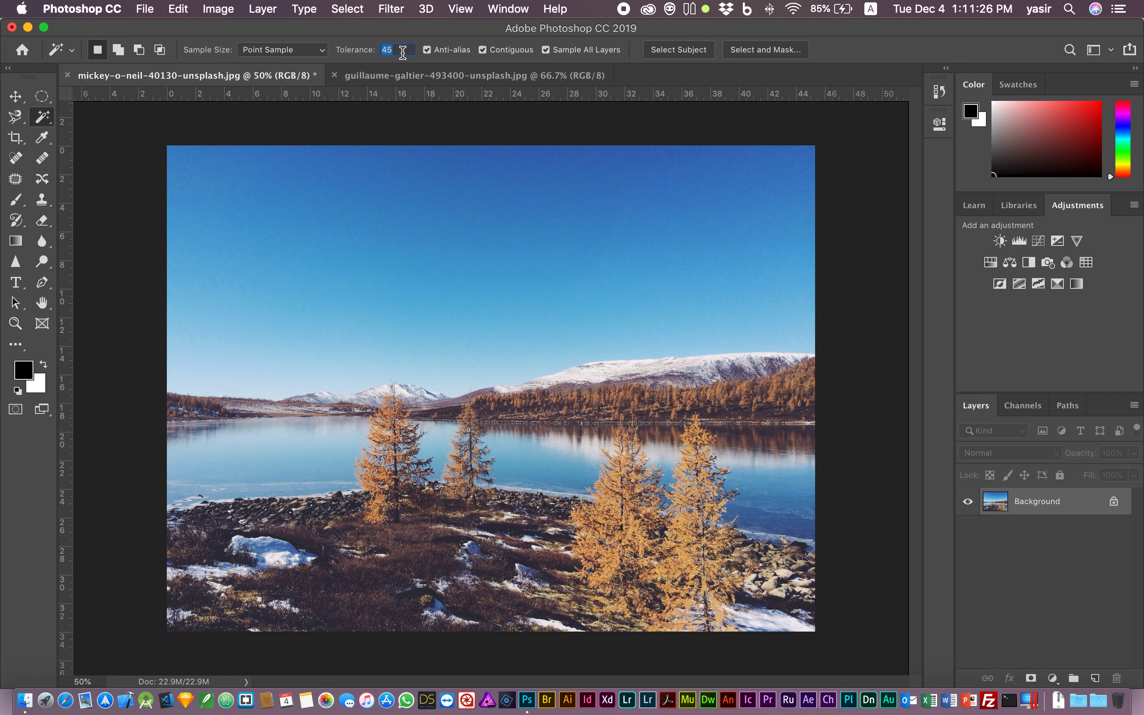
Step: Set the Magic Wand tolerance to 65 and select the dark foreground ground together with the far shoreline forest
click(361, 47)
text(65)
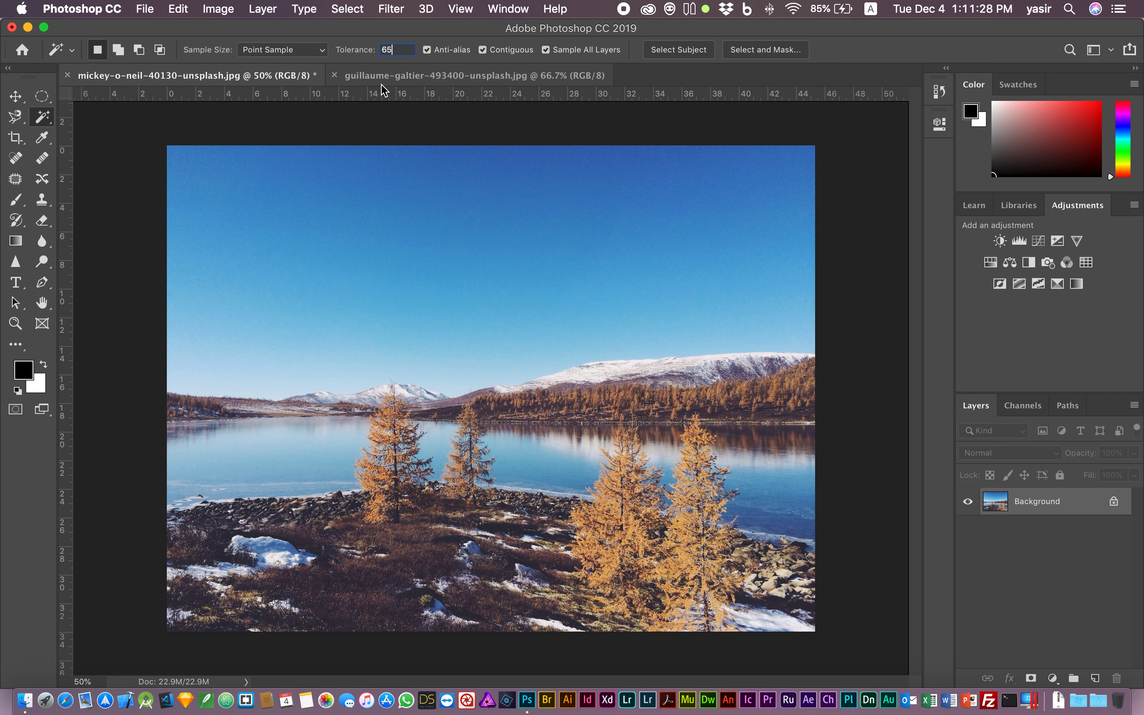
key(Return)
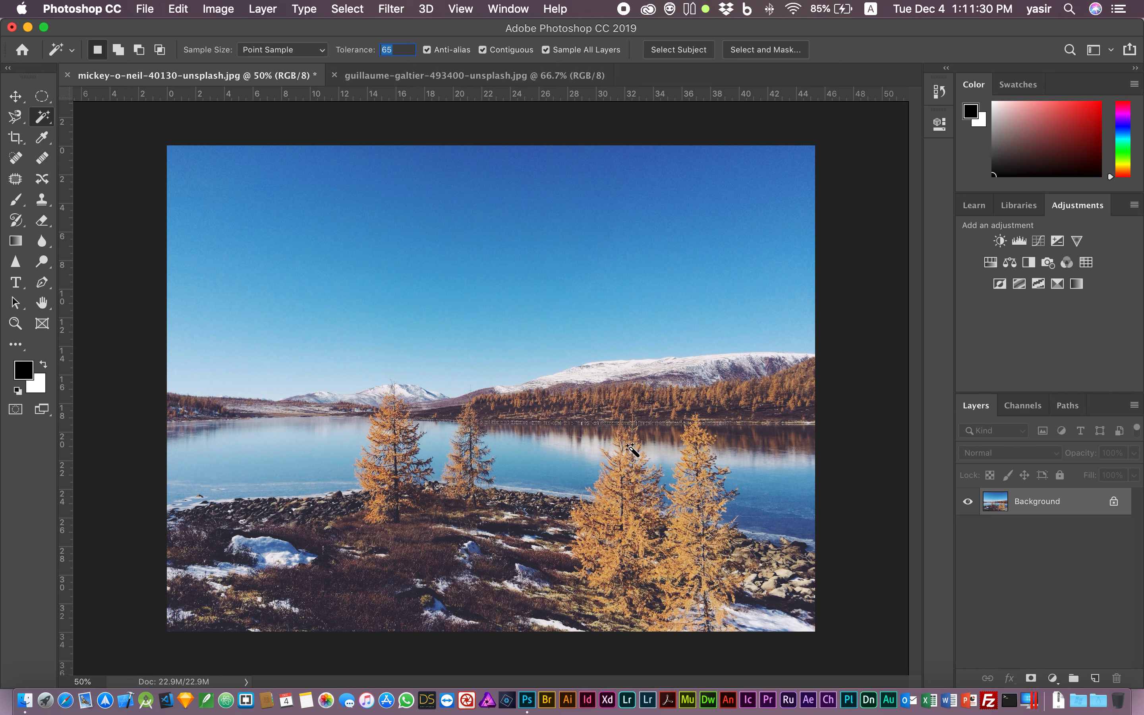
click(711, 402)
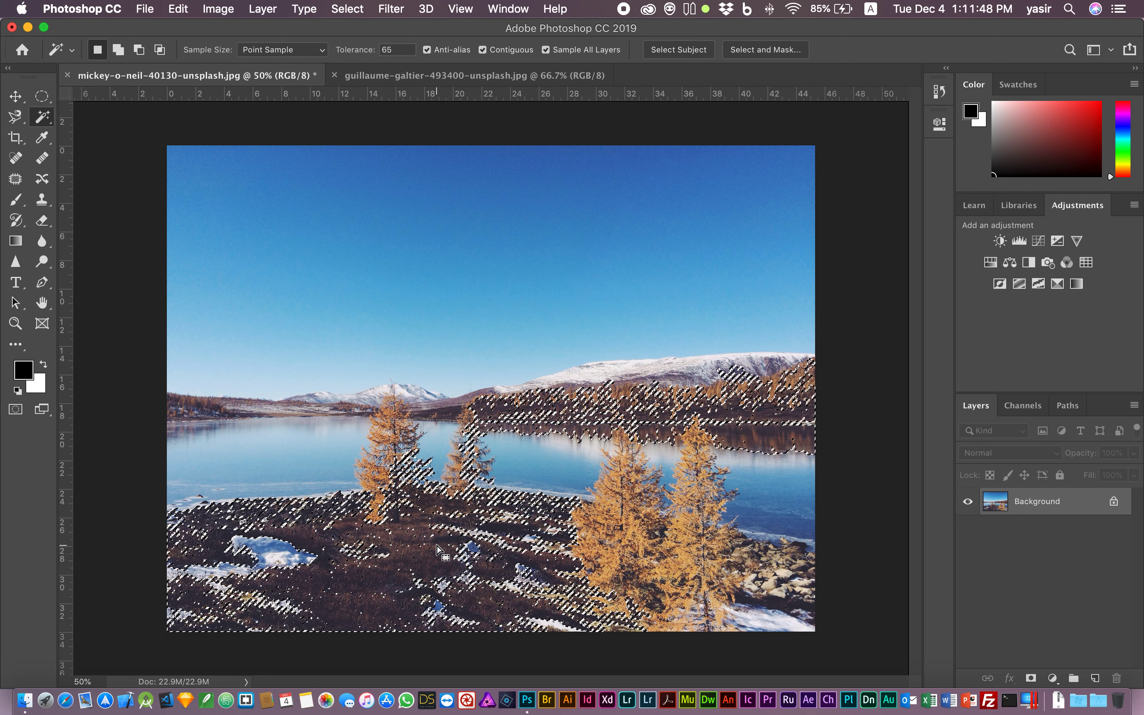
Step: Preview the selected areas on a new layer with the Background hidden, and undo this and clear the selection
key(super+j)
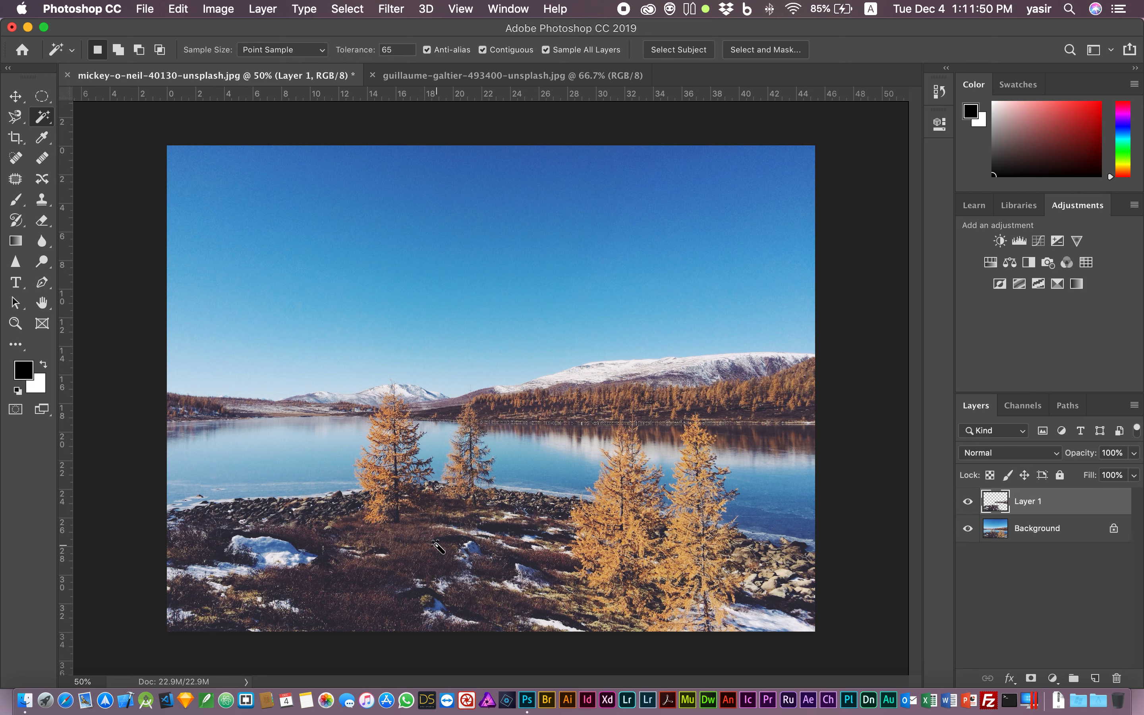
click(968, 529)
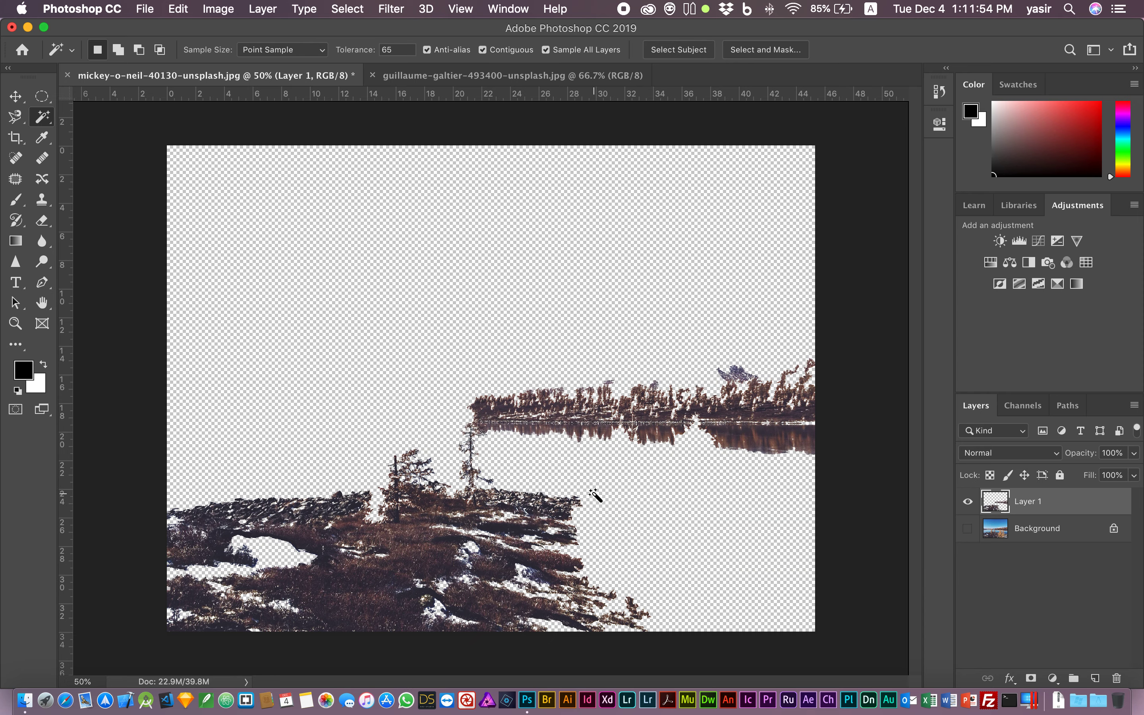
key(super+z)
key(super+d)
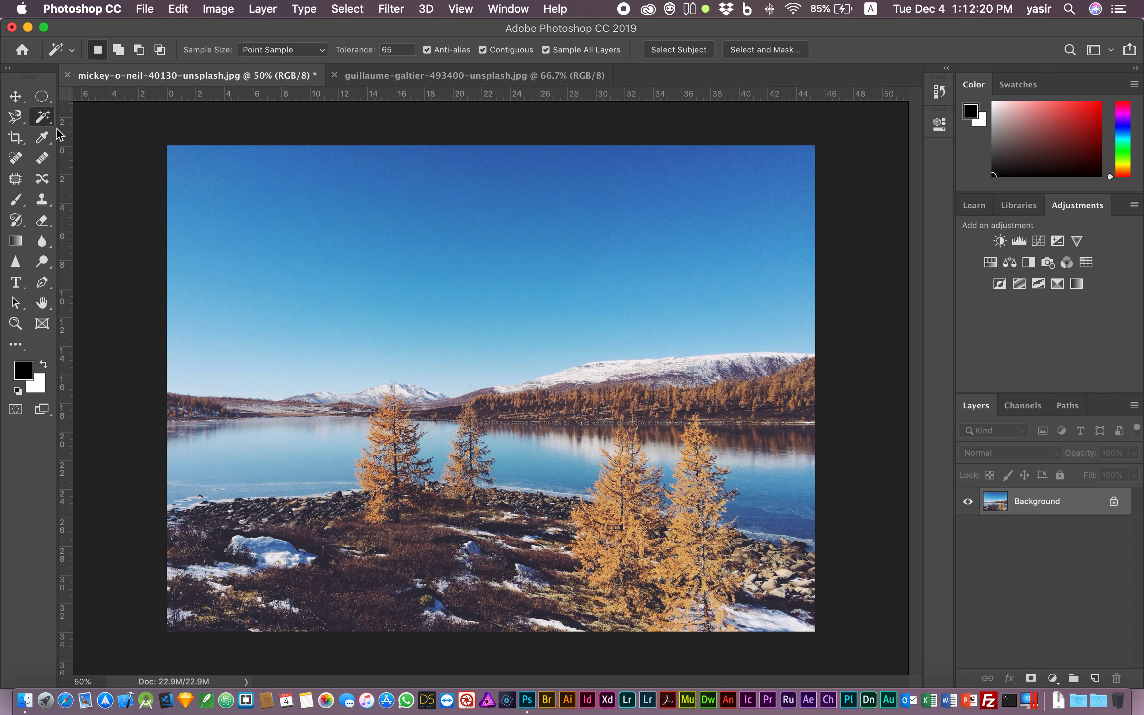
Step: Paint a selection over the whole sky with the Quick Selection tool, with Auto-Enhance turned off
click(42, 116)
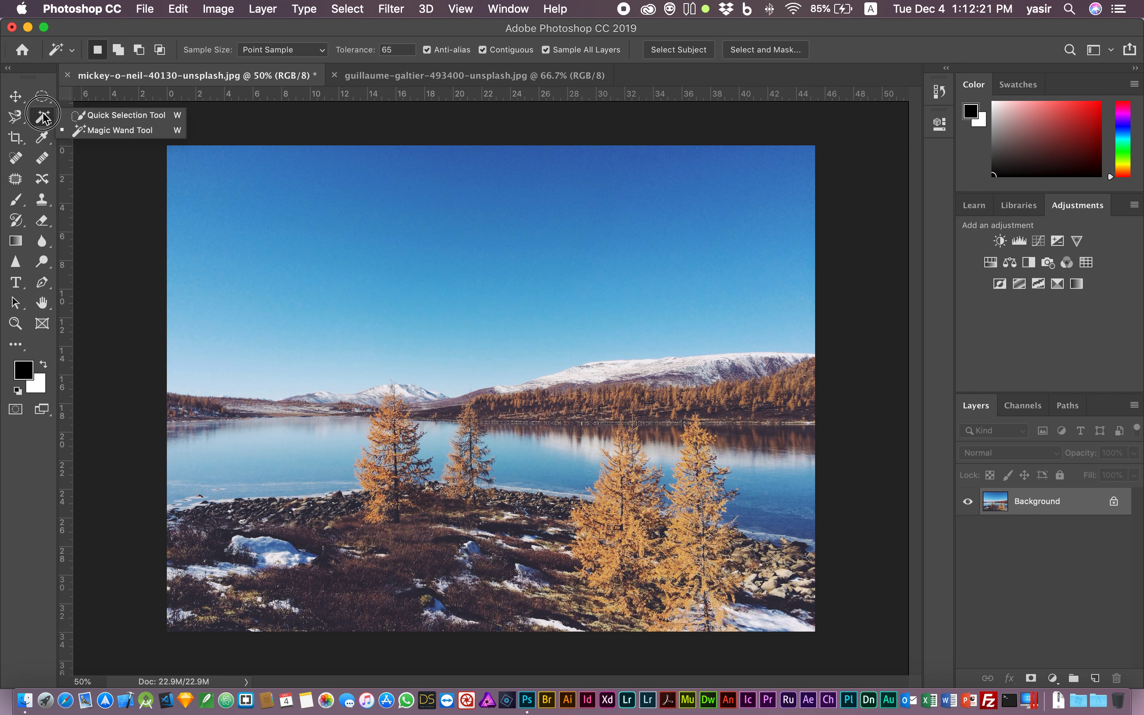
click(66, 117)
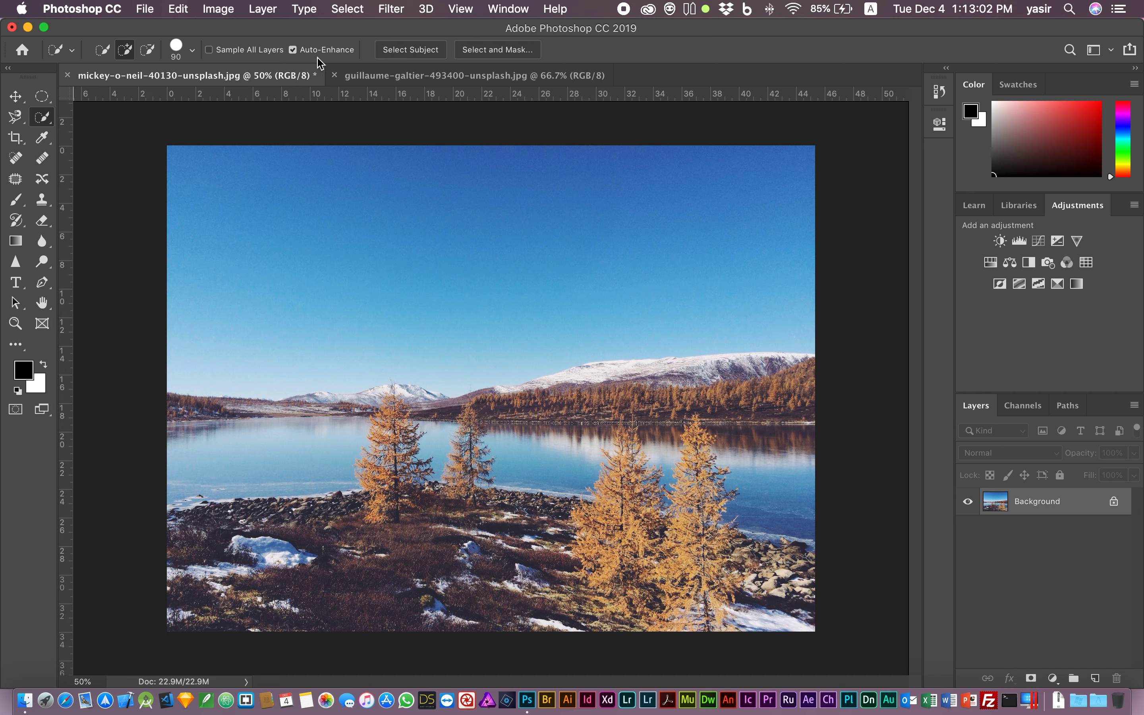
click(293, 50)
click(277, 213)
mouse_move(231, 198)
mouse_down()
mouse_move(445, 270)
mouse_move(623, 284)
mouse_move(643, 352)
mouse_up()
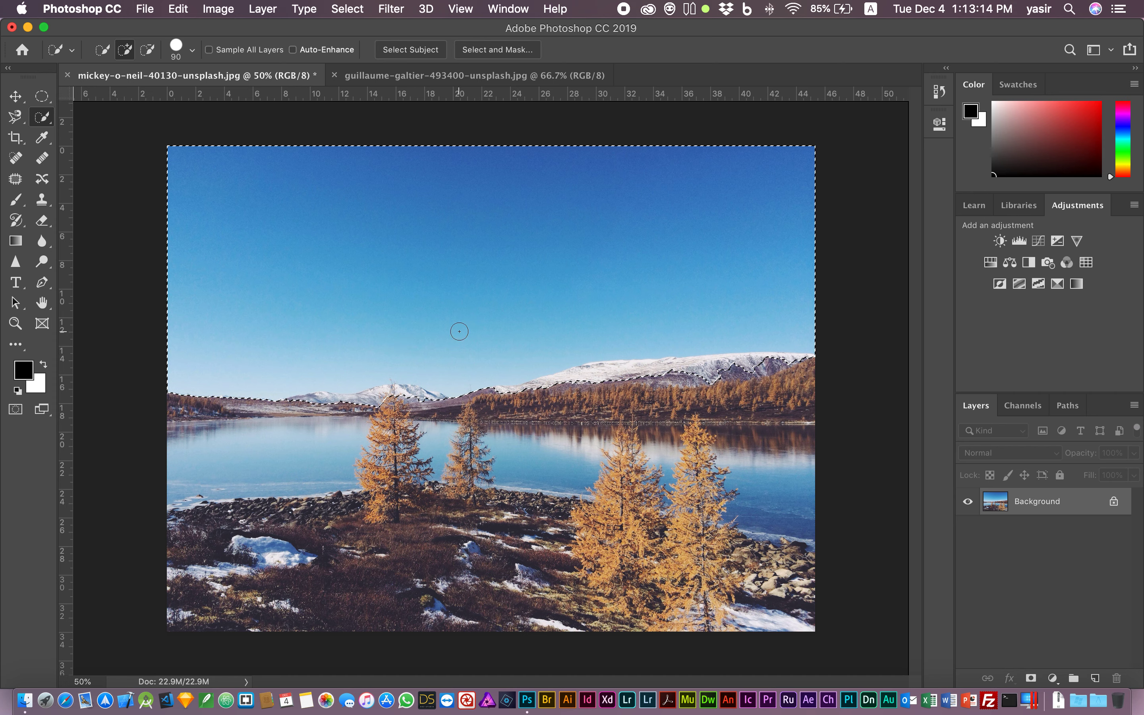
Step: Clear the selection, turn Auto-Enhance on, and paint the sky selection again with the Quick Selection tool
key(super+d)
click(292, 49)
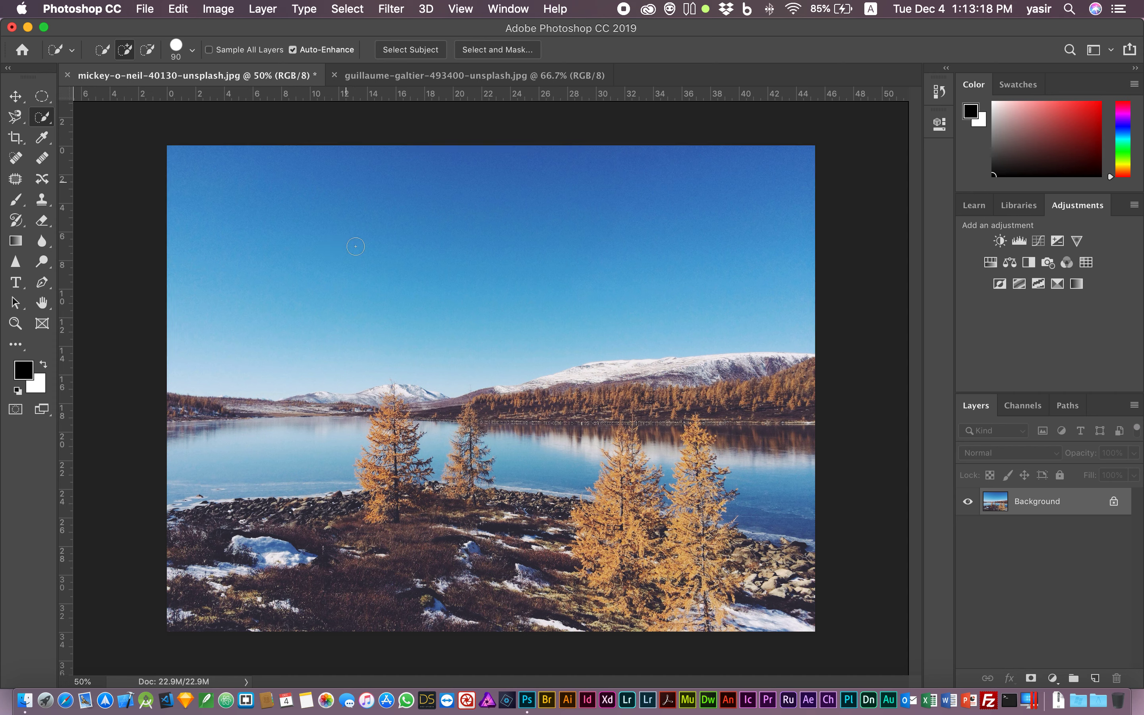
mouse_move(242, 197)
mouse_down()
mouse_move(304, 263)
mouse_move(519, 290)
mouse_up()
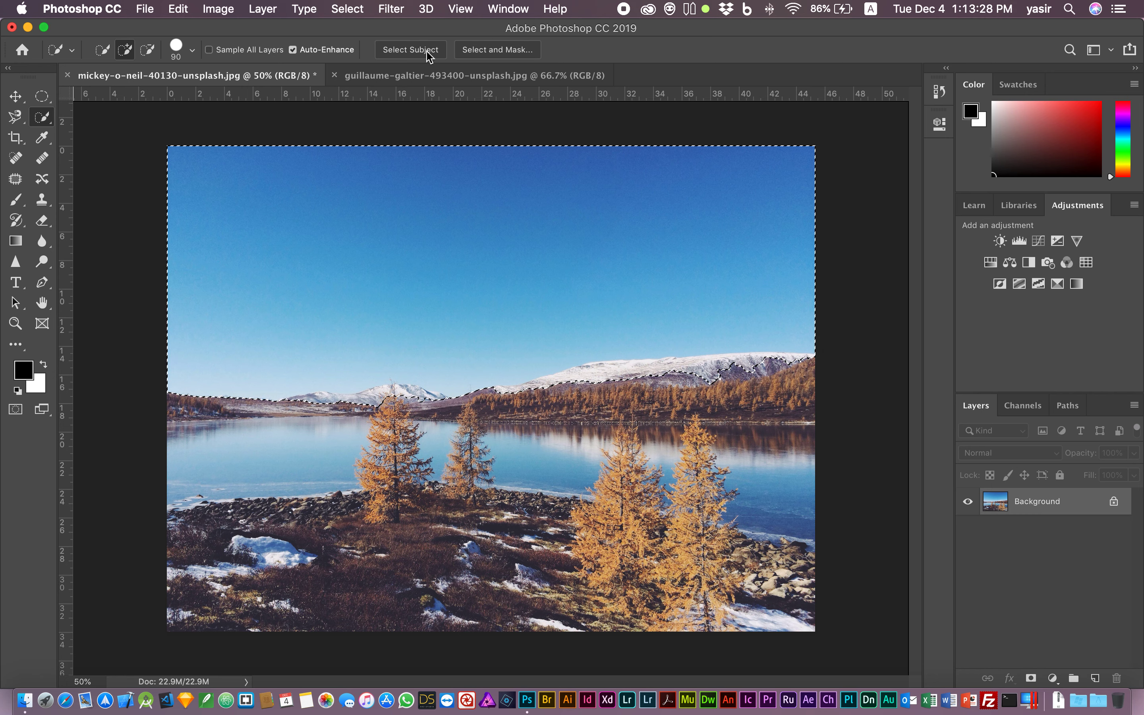
Step: Subtract the snowy mountains and the dip between them from the sky selection with the Quick Selection tool
click(147, 49)
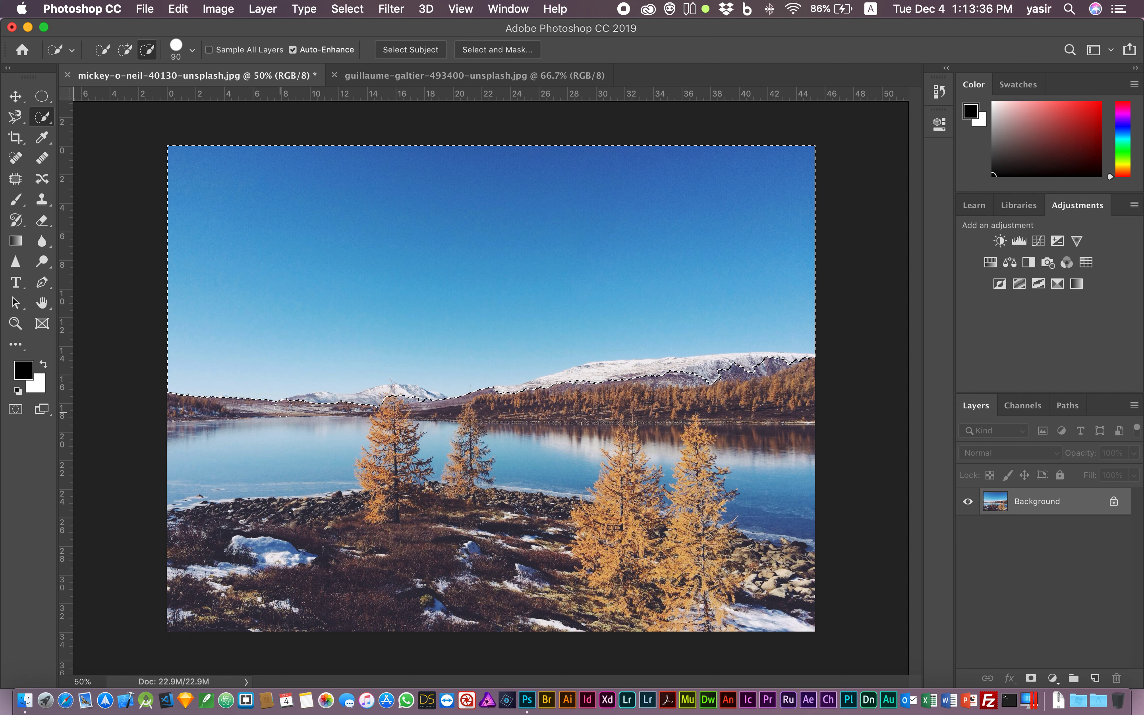
drag(298, 405, 319, 407)
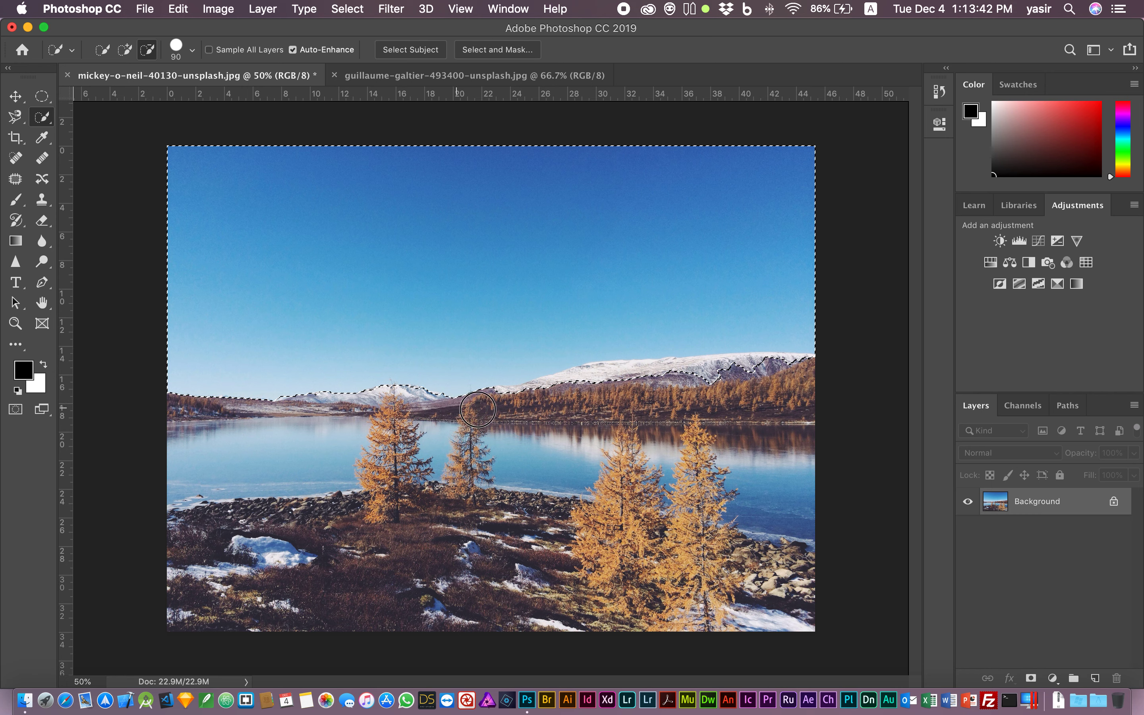
drag(620, 377, 709, 367)
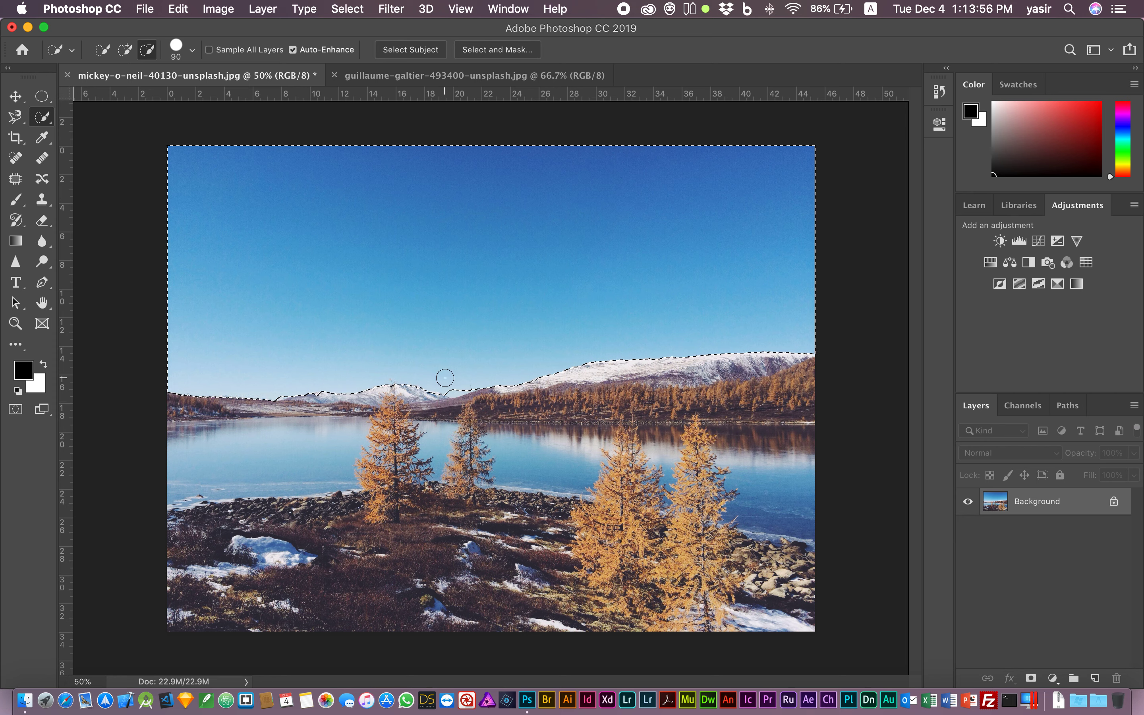
mouse_move(447, 385)
mouse_down()
mouse_move(465, 384)
mouse_move(449, 399)
mouse_up()
key(alt)
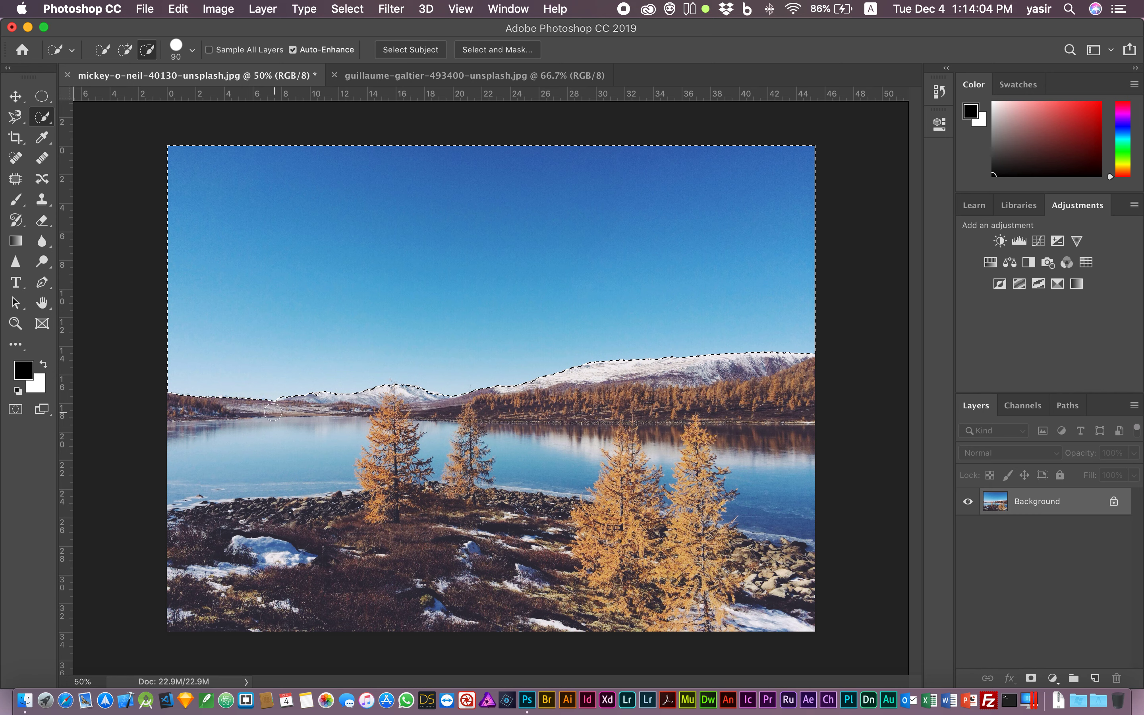
Step: Refine the sky selection's edge along the low hills beside the left snowy peak, subtracting hill and adding sky
drag(268, 409, 284, 399)
drag(274, 387, 311, 381)
key(alt)
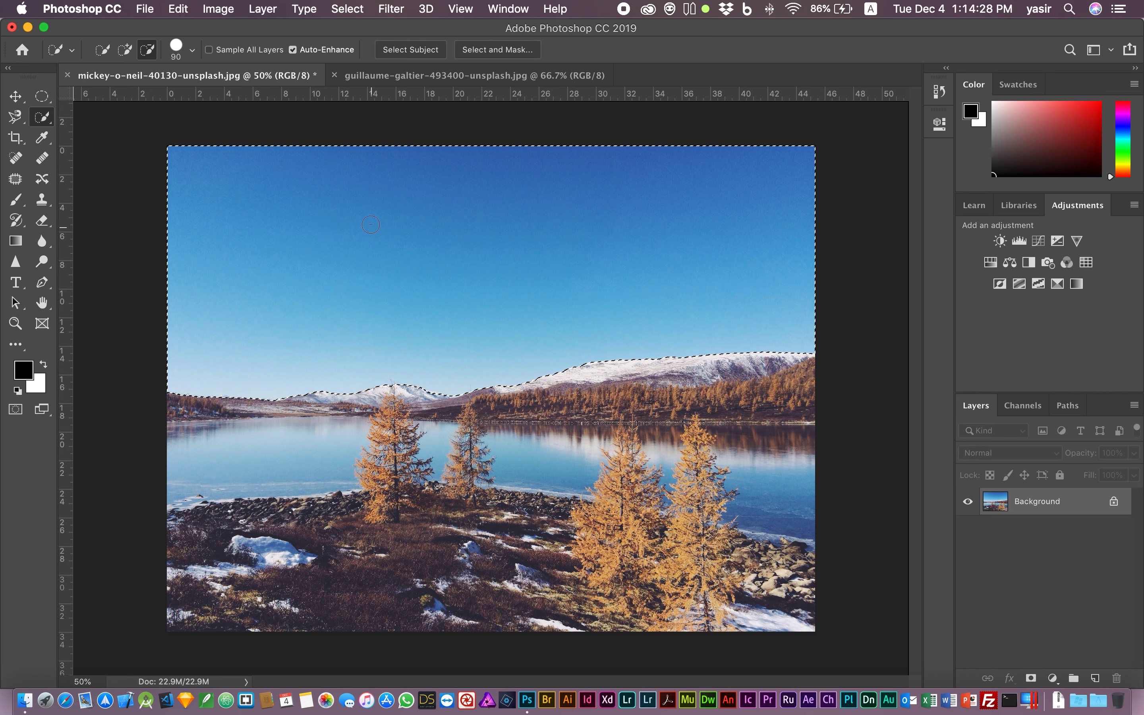
Step: Invert the sky selection to cover the landscape, and return it to the sky
click(352, 8)
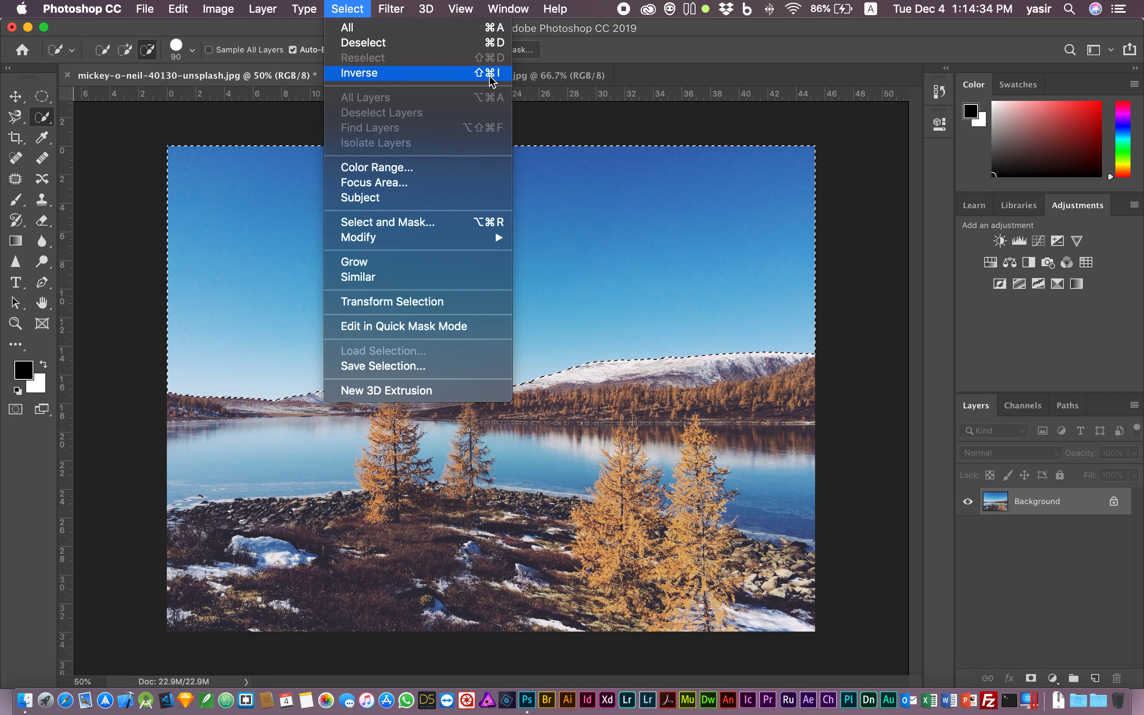
click(366, 74)
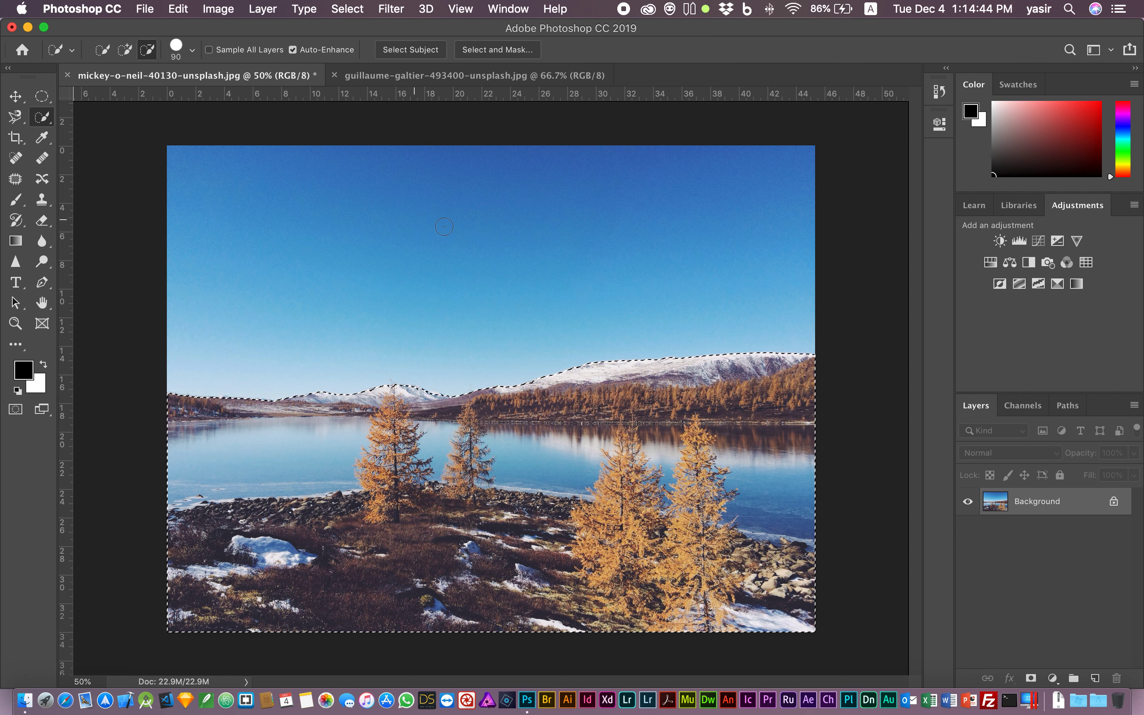
click(428, 242)
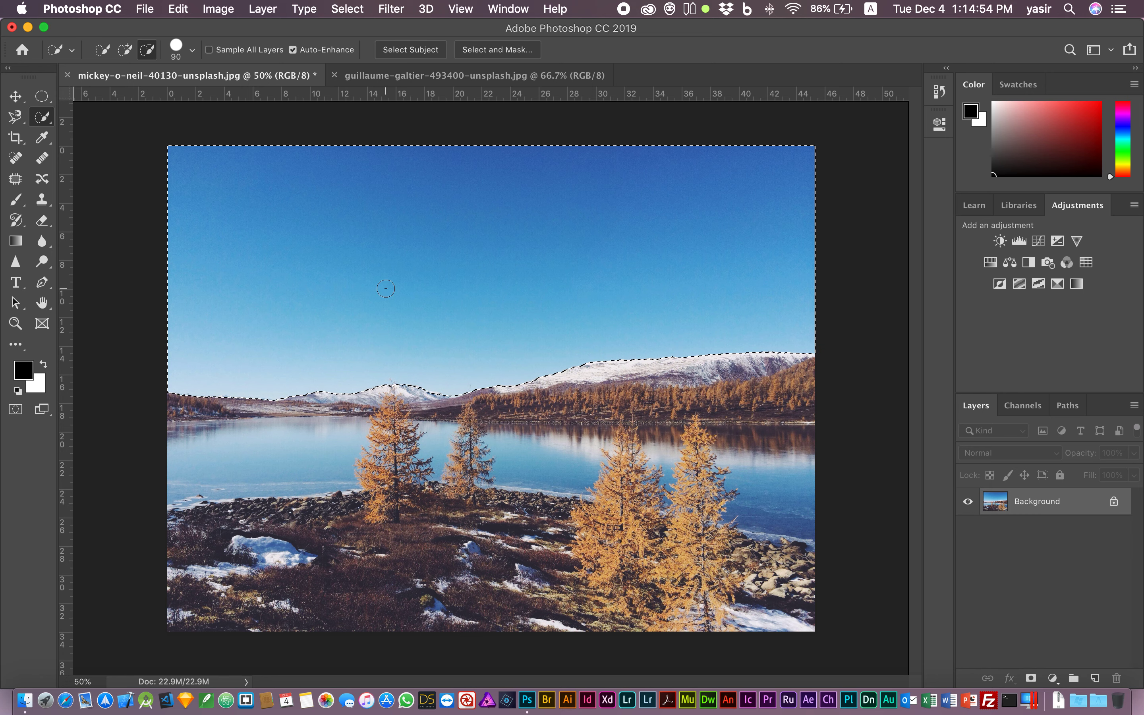
Step: Invert the sky selection, copy the selected landscape to its own layer, and hide the Background layer
click(347, 8)
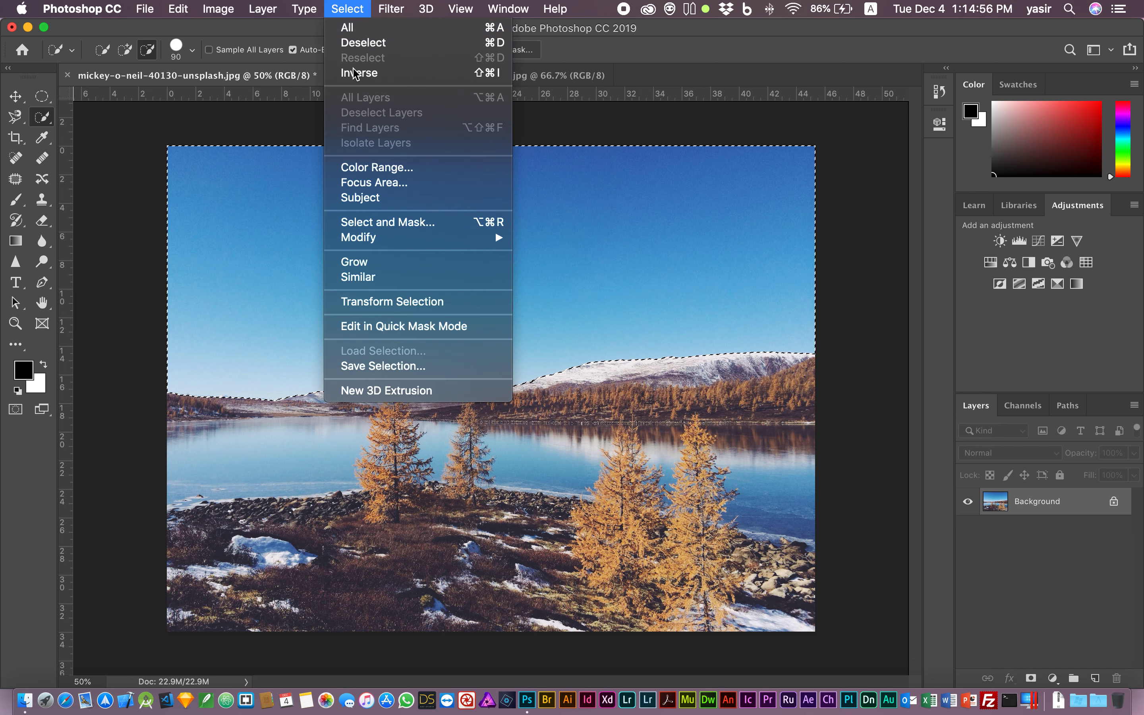
click(361, 73)
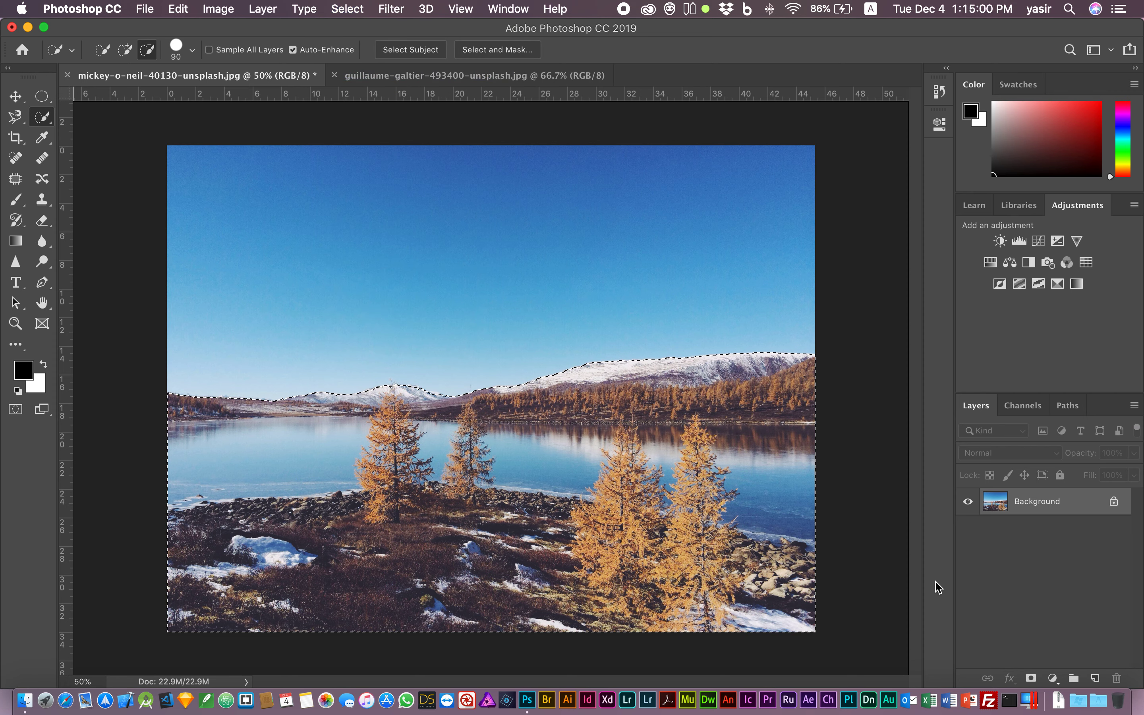
key(super+j)
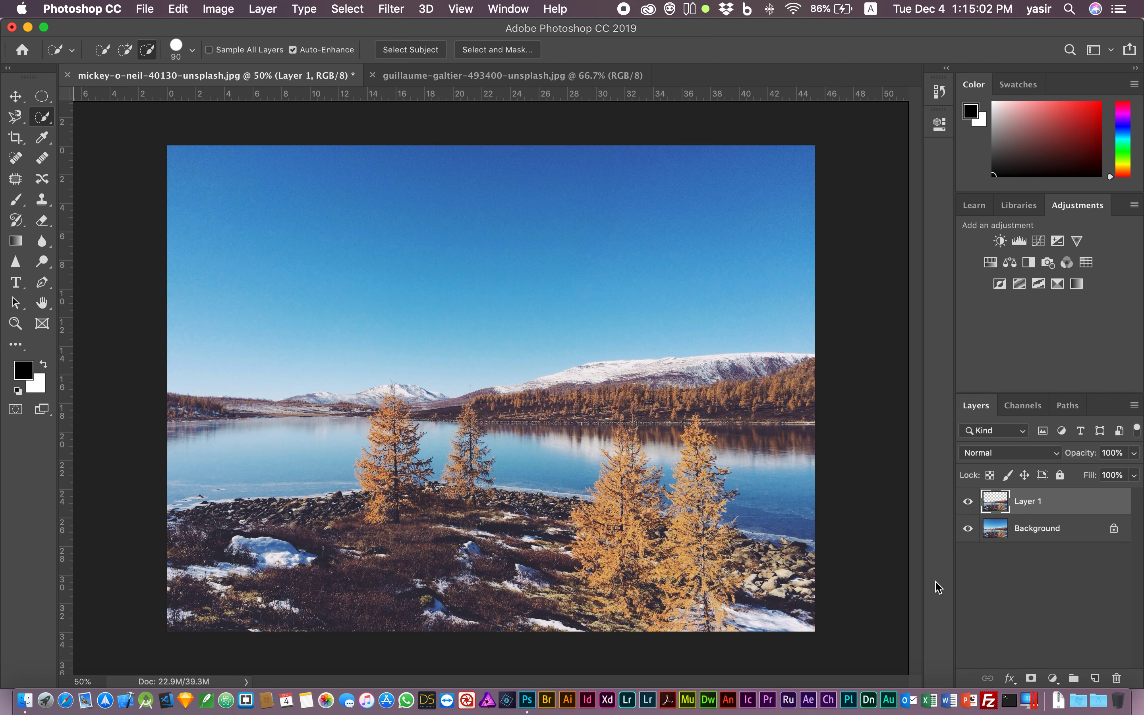
click(968, 529)
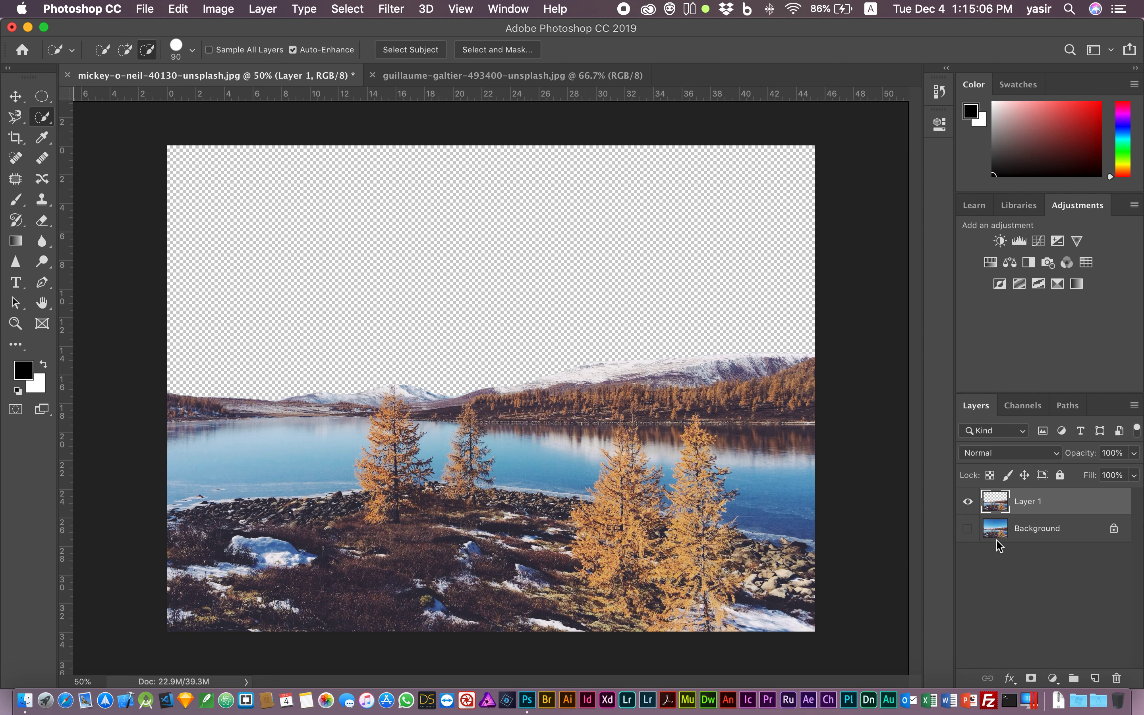
Step: Move the pink cloud image from guillaume-galtier-493400-unsplash.jpg into the lake document's upper-left corner and place its layer beneath the landscape layer
click(447, 77)
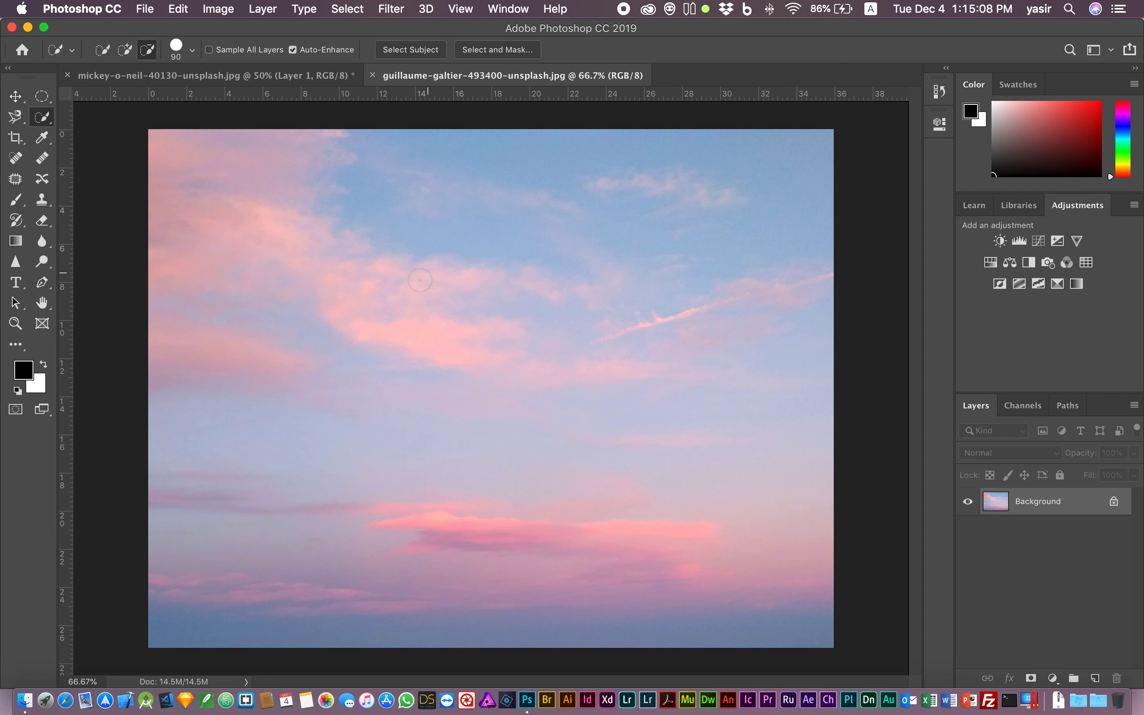
click(7, 95)
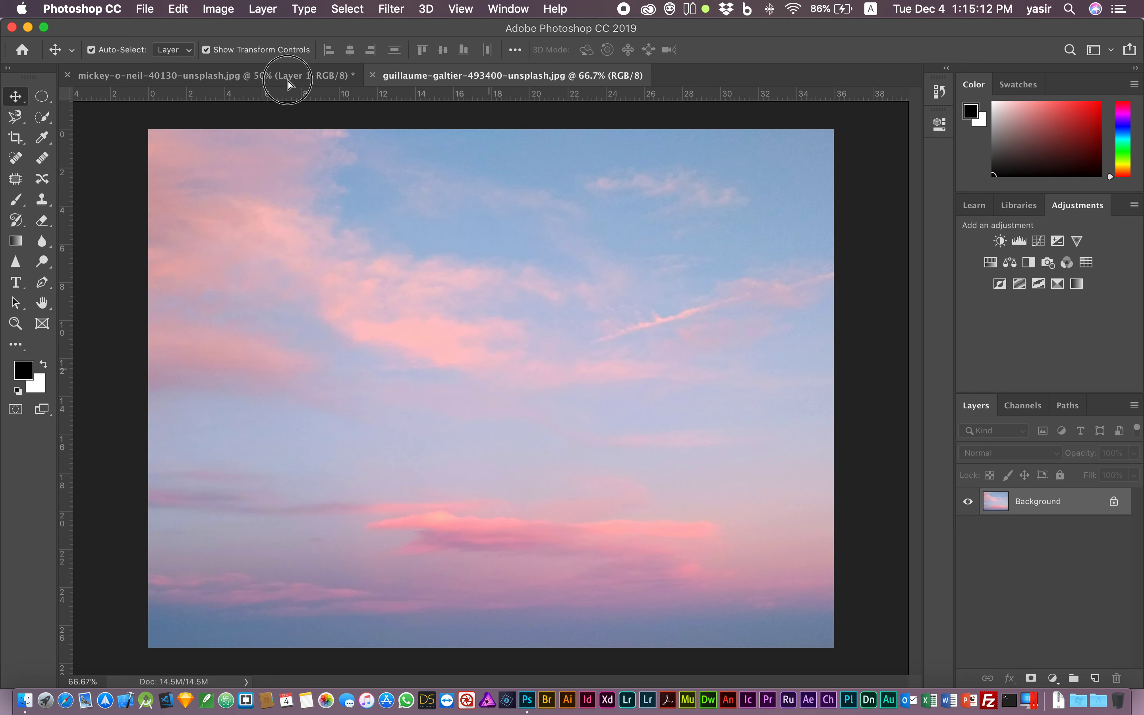
drag(284, 75, 410, 308)
drag(284, 285, 306, 305)
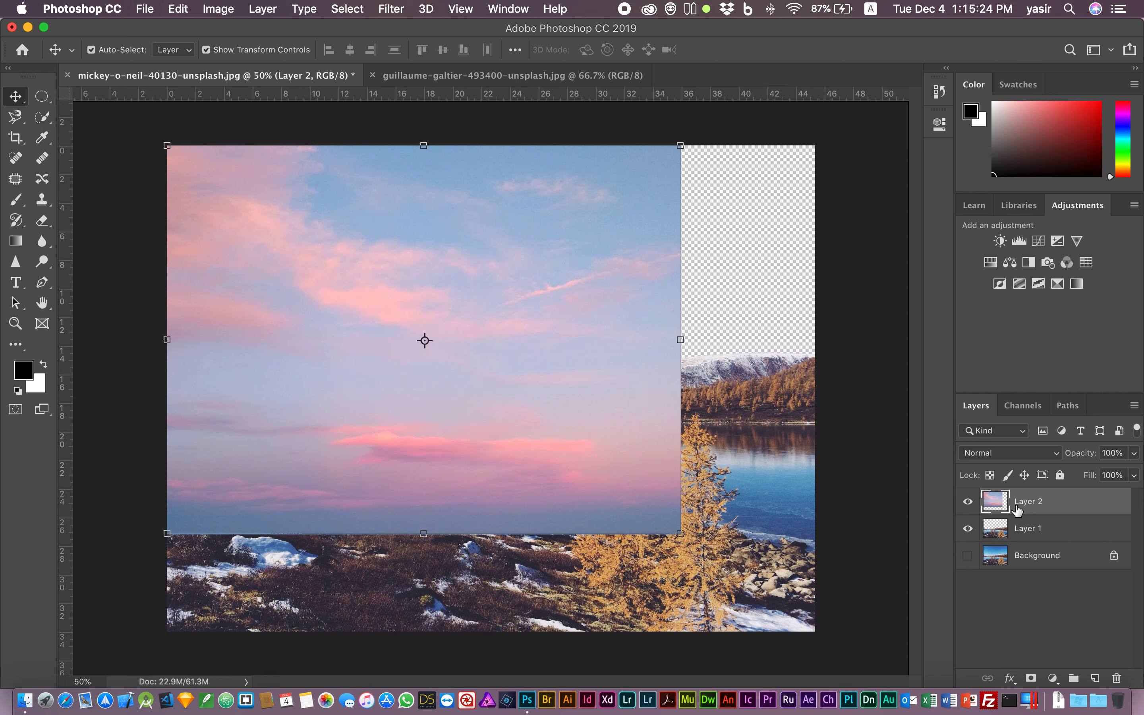
drag(1046, 503, 1035, 541)
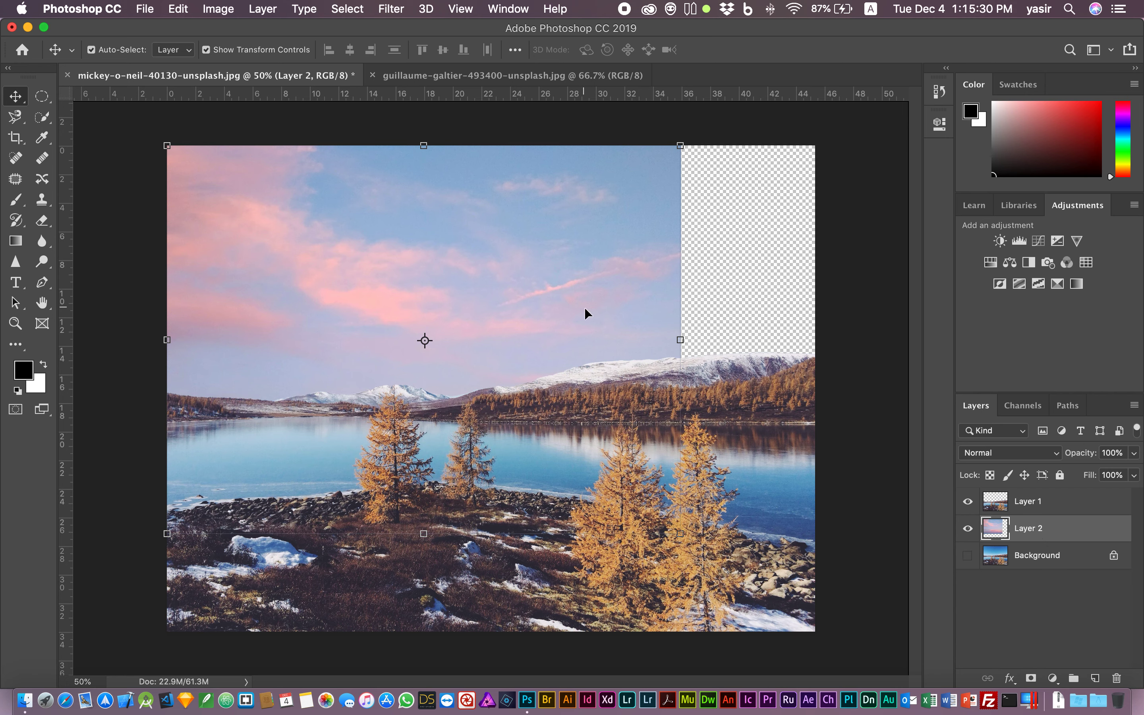
Step: Scale the pink sky layer to about 126% to span the photo's width, and shift it up so its lower clouds sit above the mountains
drag(680, 532, 836, 614)
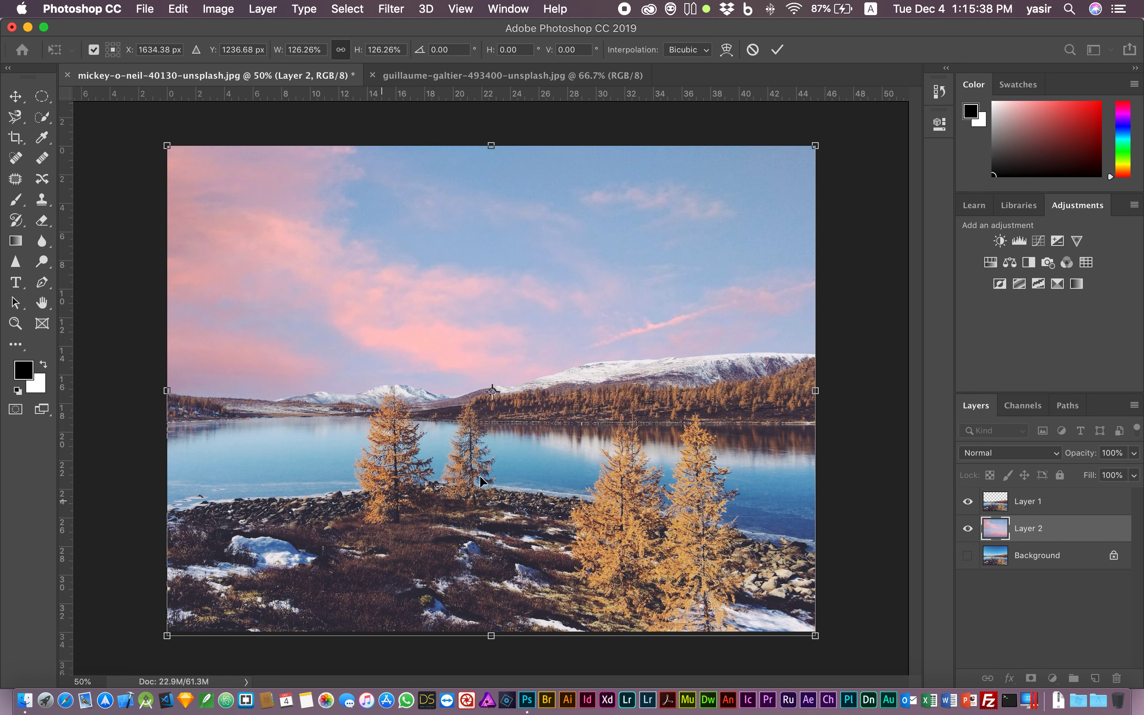
click(777, 50)
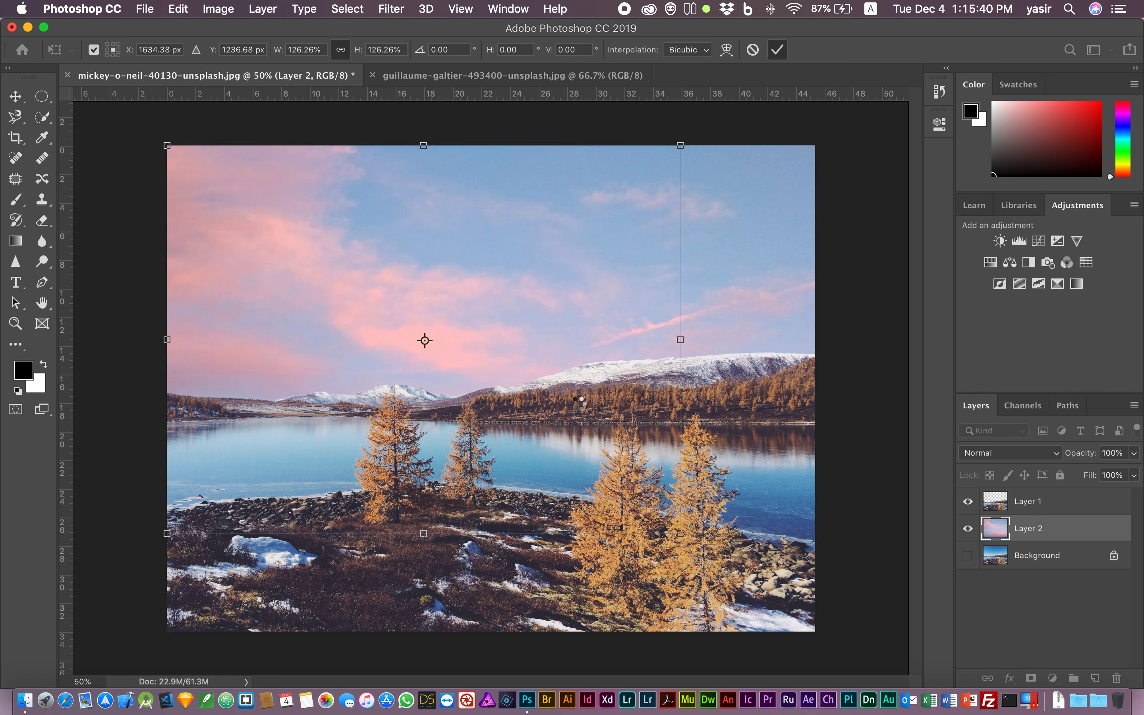
drag(509, 338, 495, 186)
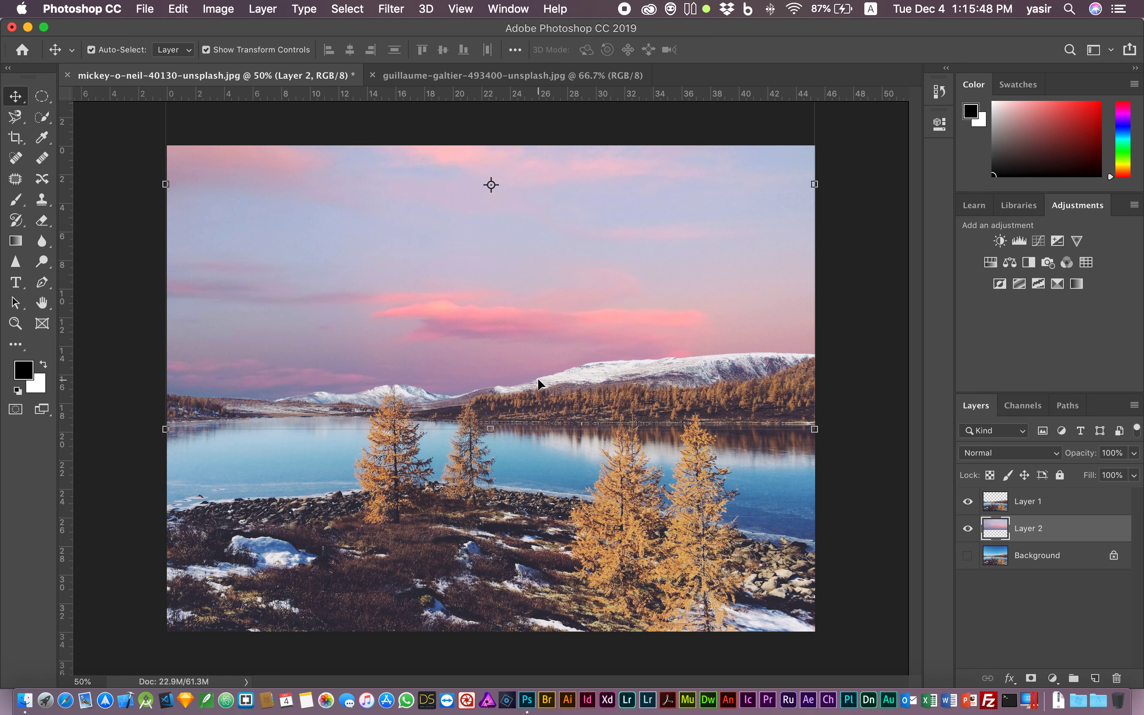
click(455, 283)
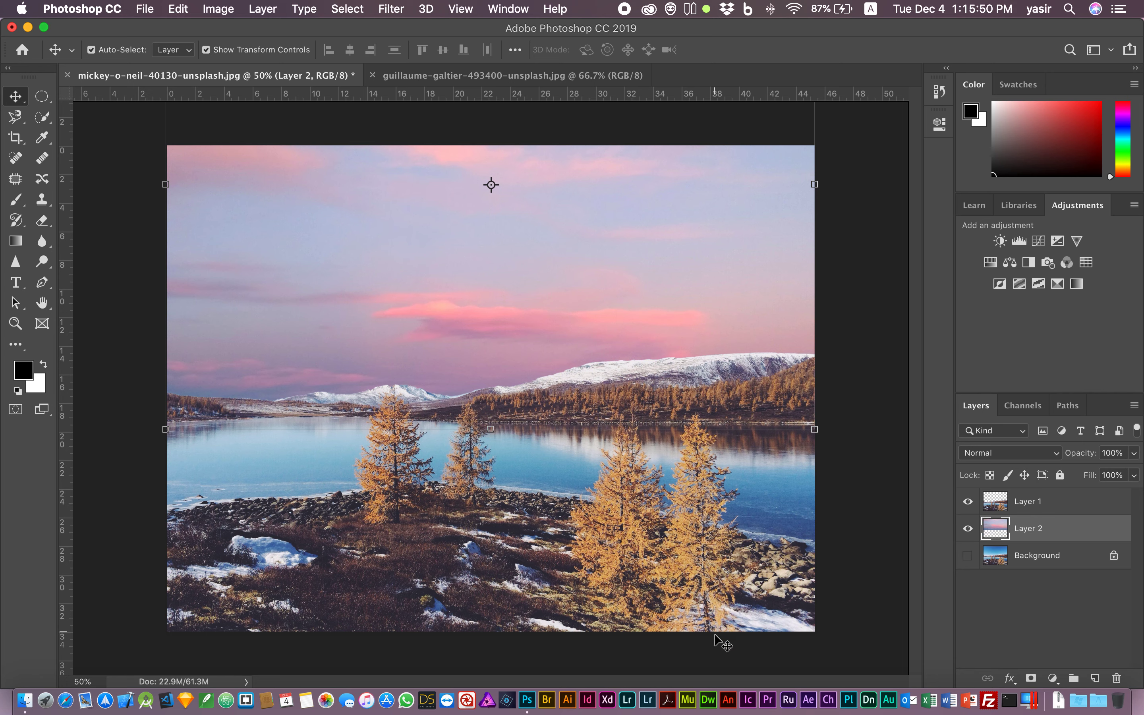